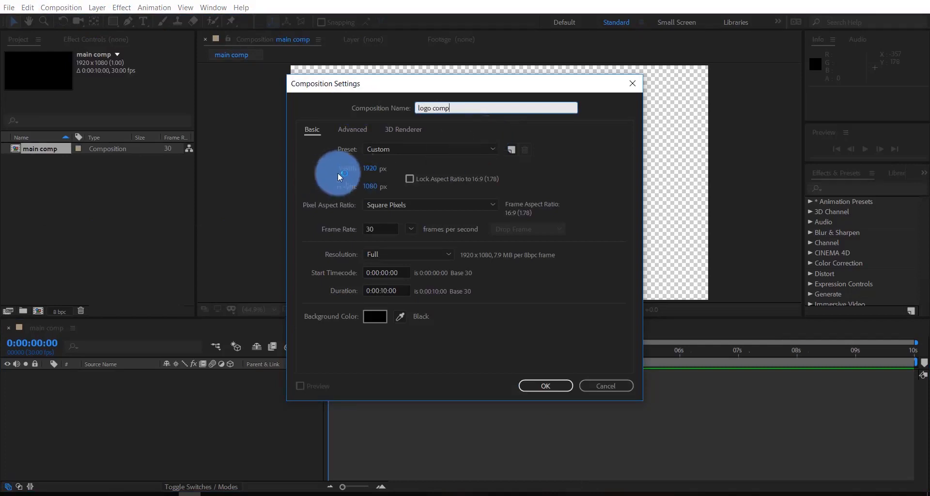
# - Set the width and height of the new "logo comp" composition to 500 px each and create it
pyautogui.press('Tab')
pyautogui.press('Tab')
pyautogui.press('Tab')
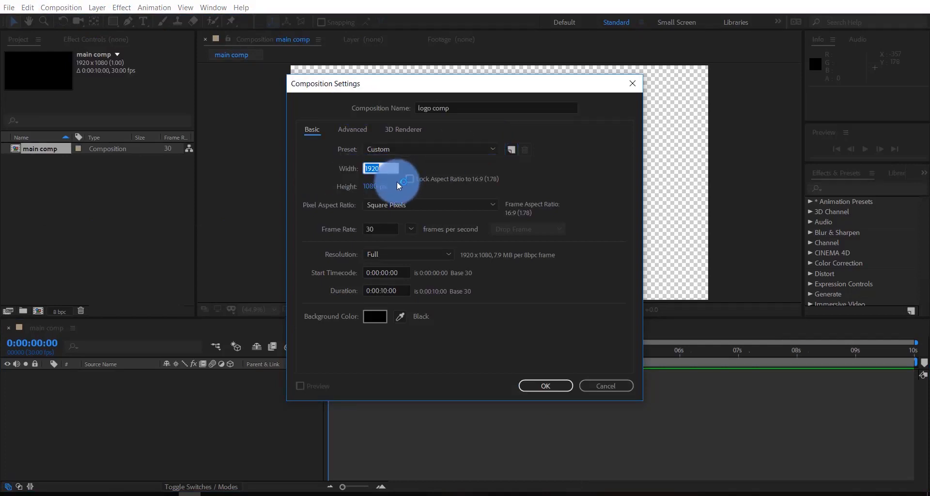
pyautogui.write('500')
pyautogui.press('Tab')
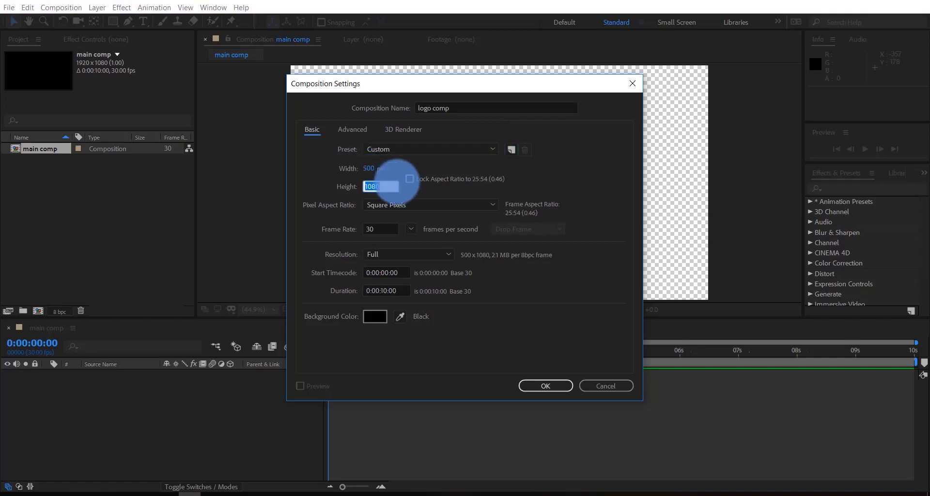
pyautogui.write('500')
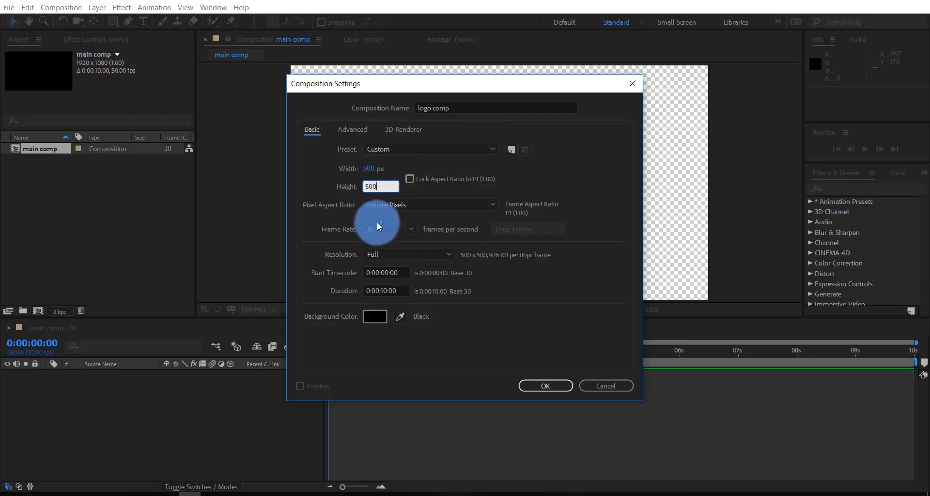
pyautogui.click(552, 383)
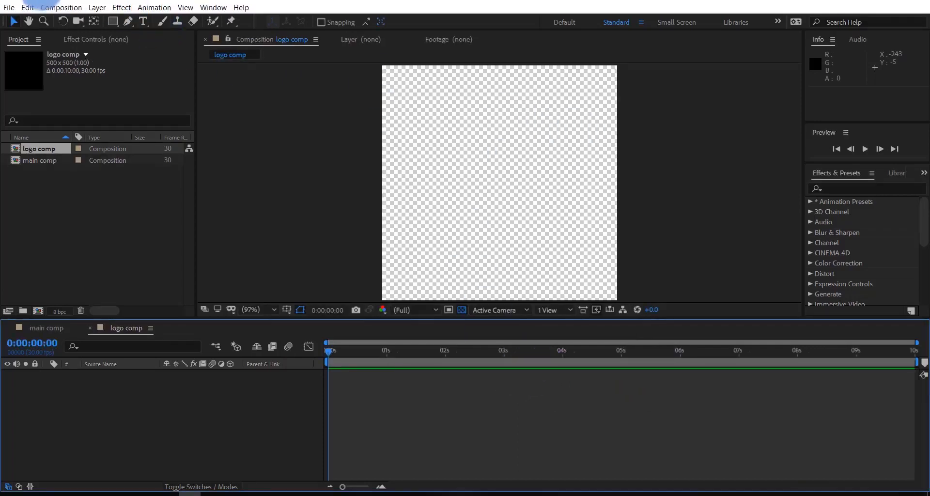
# - Import fb-logo-png-transparent-2.png into the project and add it as a layer in logo comp
pyautogui.rightClick(62, 182)
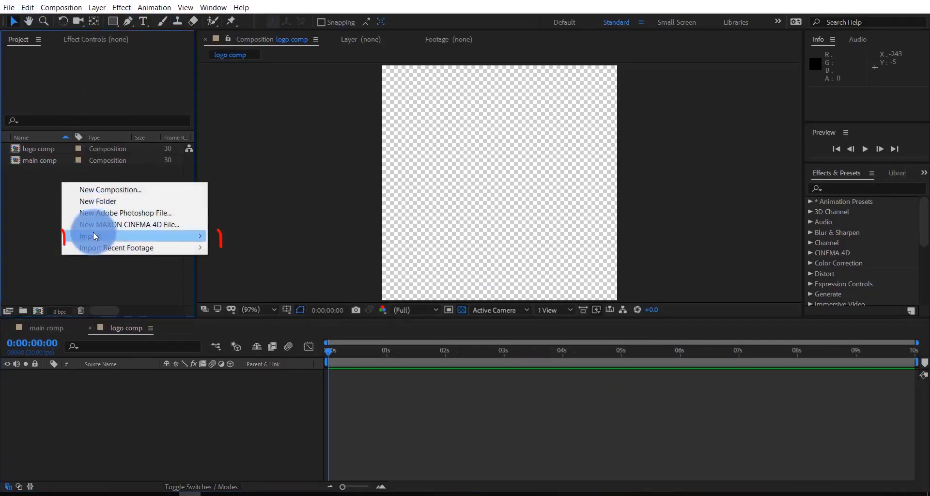
pyautogui.moveTo(92, 235)
pyautogui.click(246, 237)
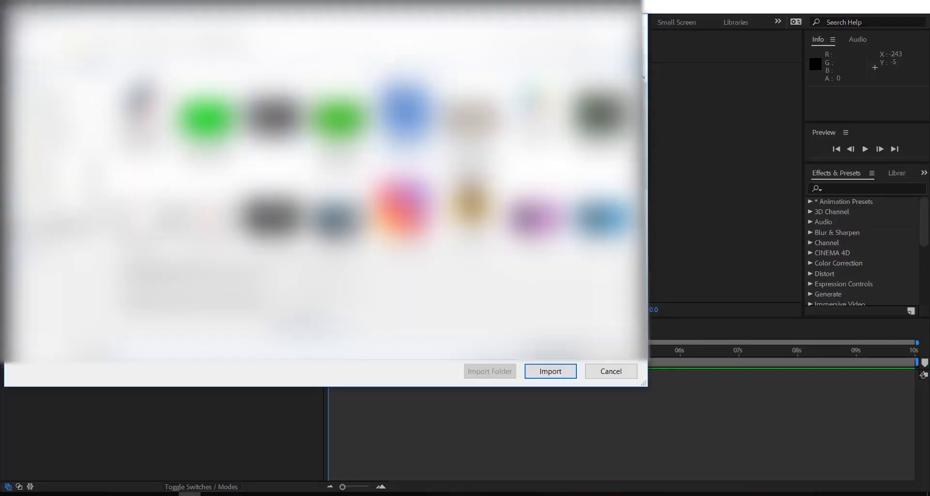
pyautogui.click(550, 369)
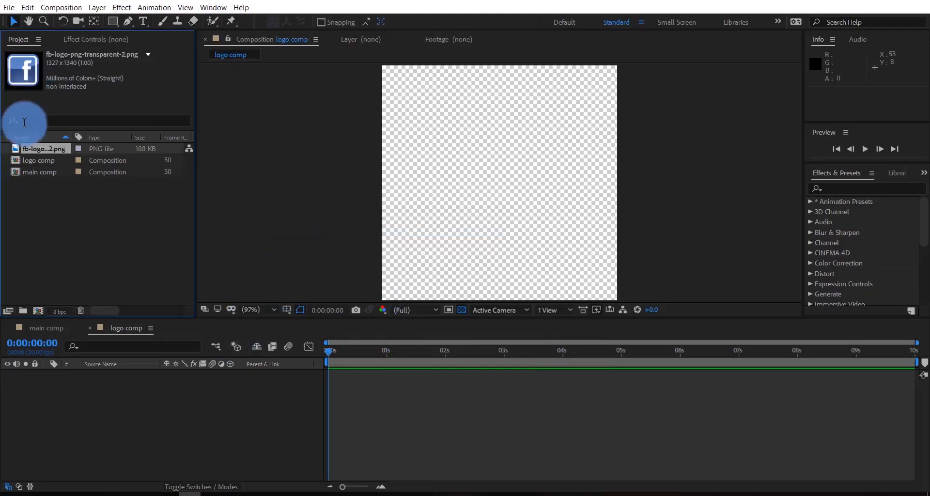
pyautogui.moveTo(39, 149); pyautogui.dragTo(87, 374)
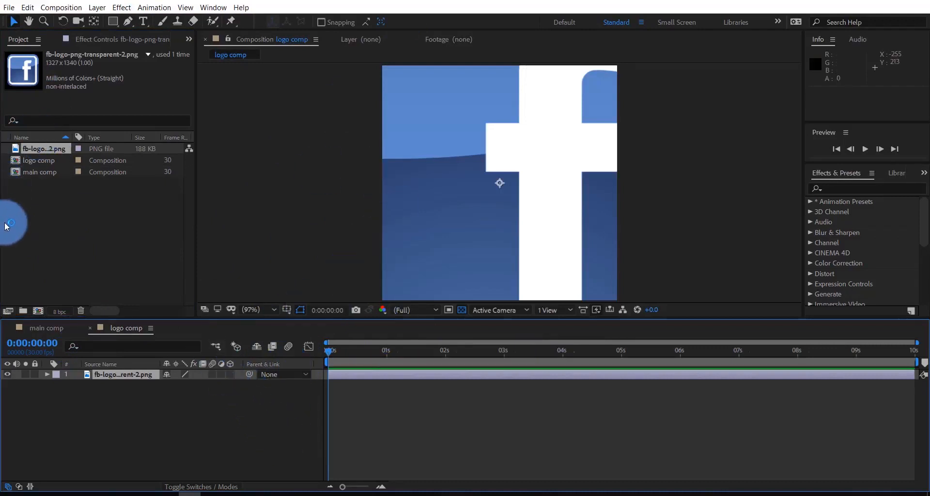
# - Scale the Facebook logo layer down to 22% so it fits inside logo comp
pyautogui.press('s')
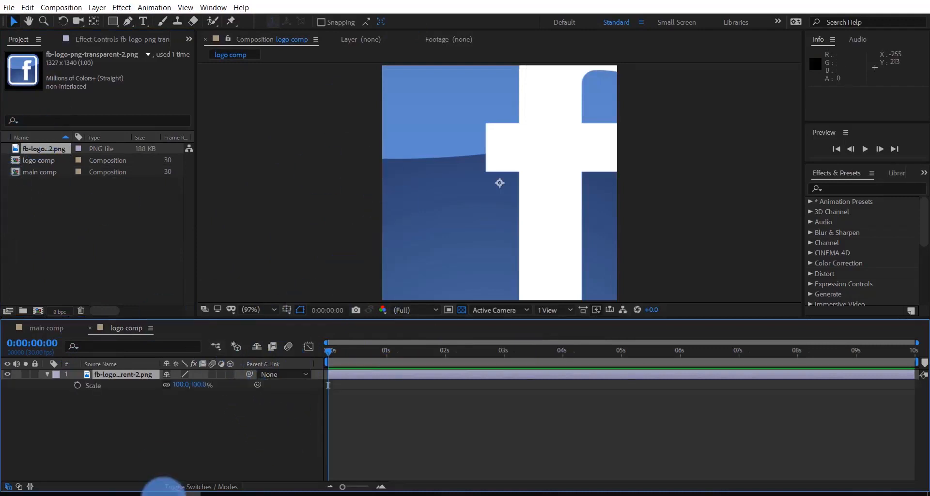
pyautogui.click(193, 397)
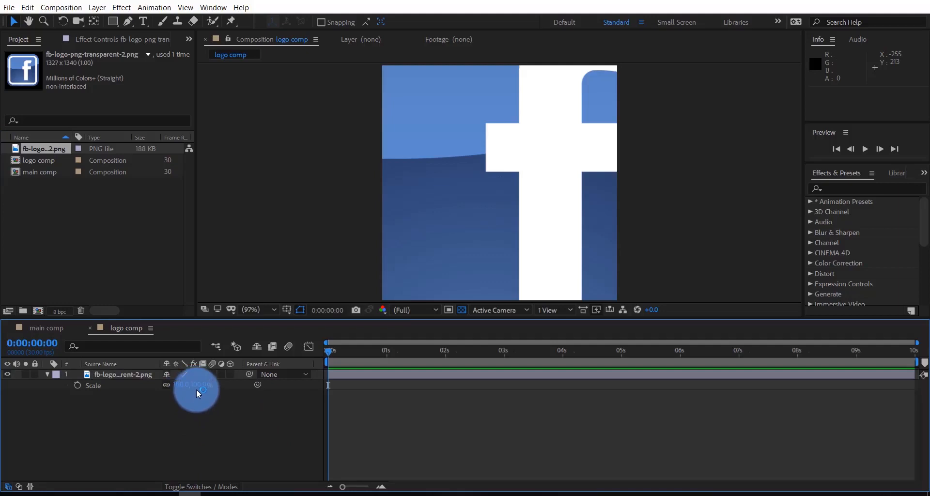
pyautogui.moveTo(196, 389); pyautogui.dragTo(171, 408)
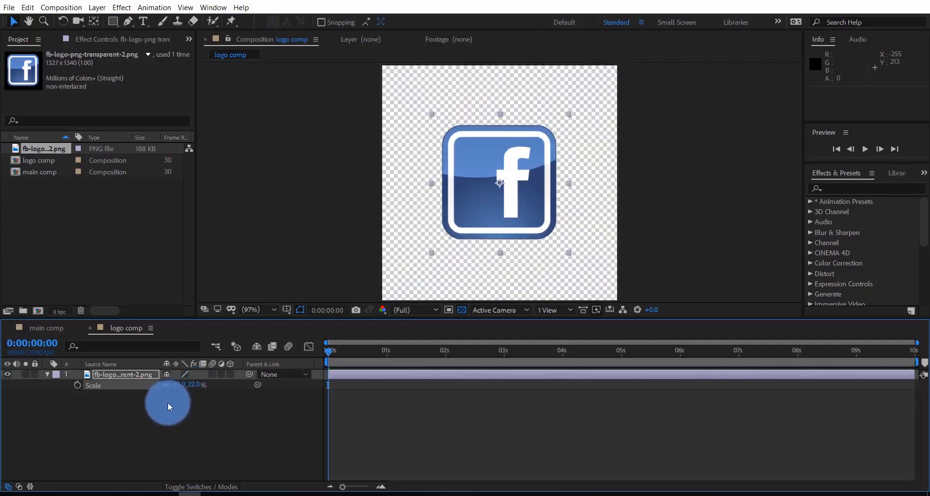
# - Switch to main comp and create a full-size 1920 x 1080 solid layer coloured white (FFFFFF)
pyautogui.click(35, 330)
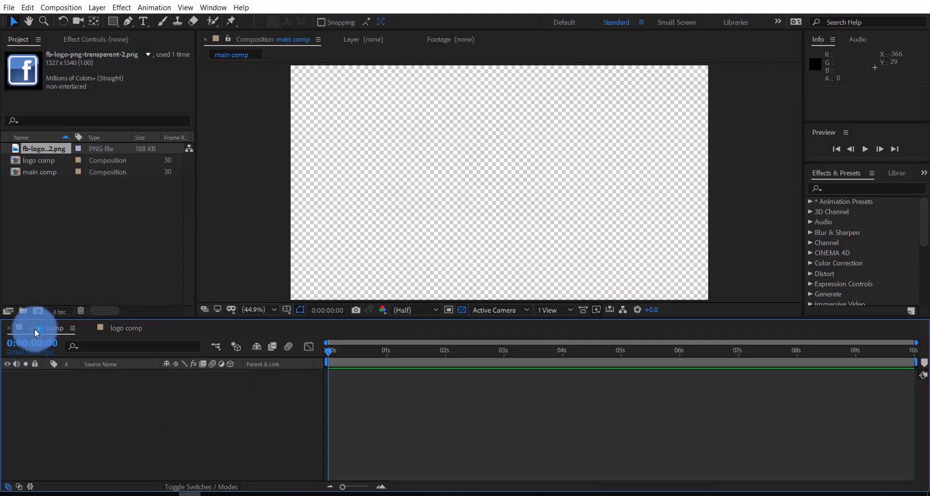
pyautogui.click(100, 7)
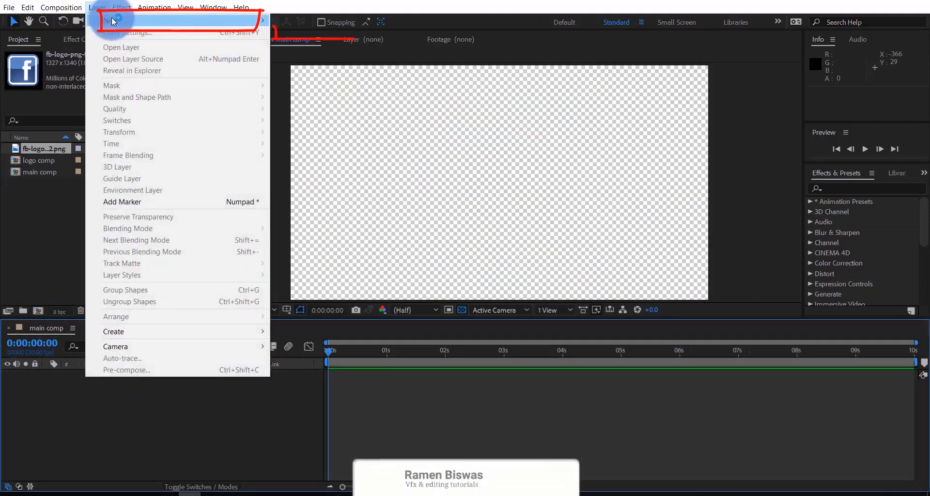
pyautogui.moveTo(111, 20)
pyautogui.click(324, 32)
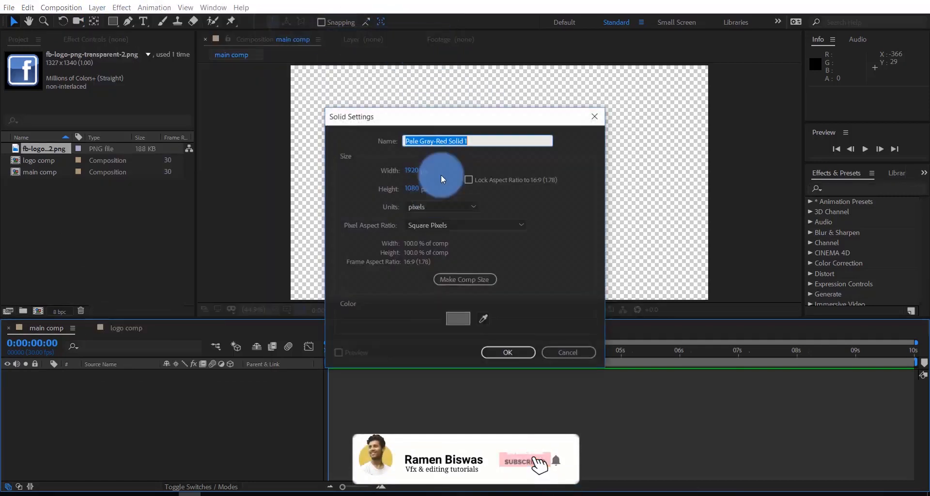
pyautogui.click(461, 317)
pyautogui.click(320, 172)
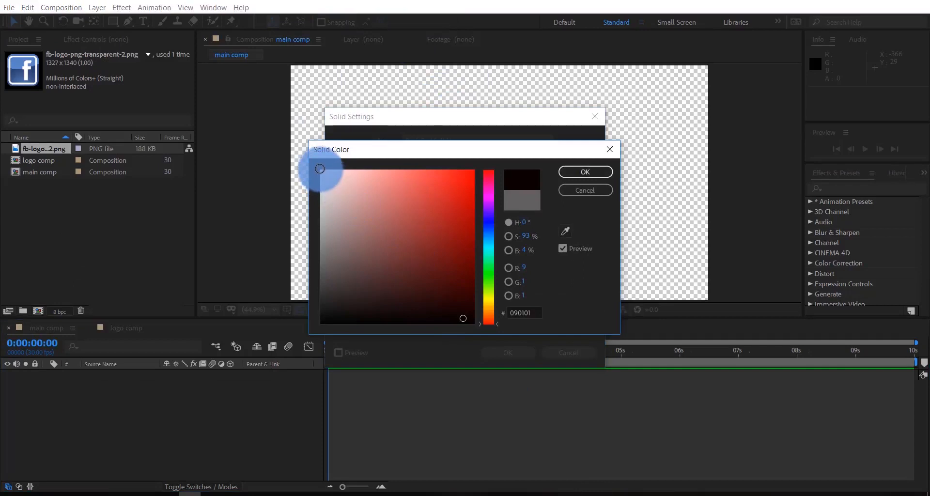
pyautogui.click(579, 171)
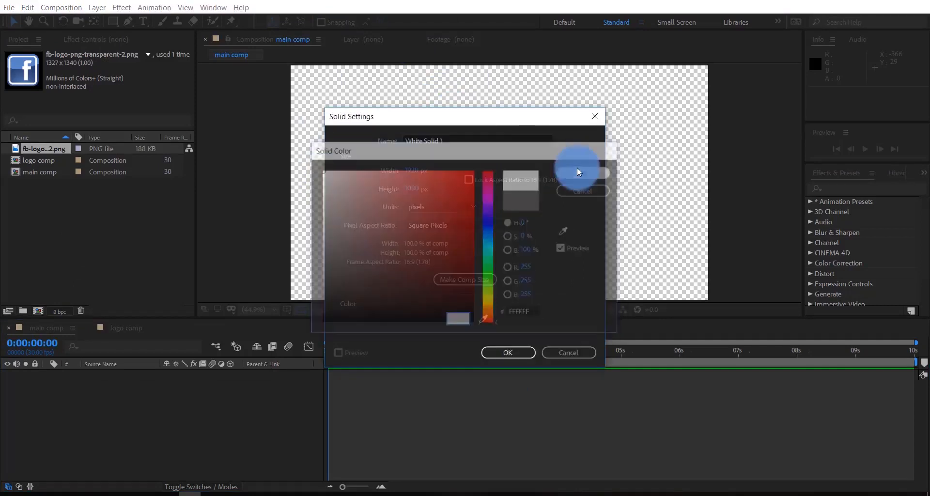
pyautogui.click(509, 352)
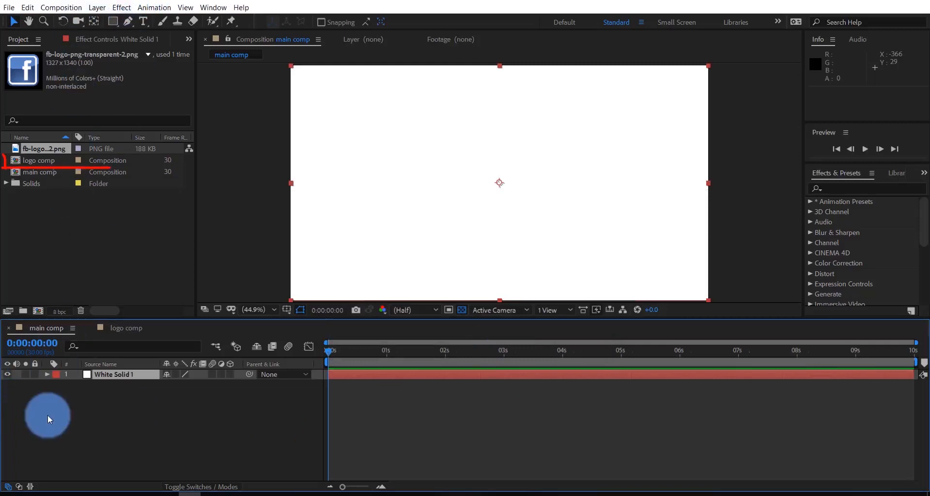
# - Place logo comp above the white solid in main comp and make it a 3D layer
pyautogui.moveTo(40, 161); pyautogui.dragTo(72, 370)
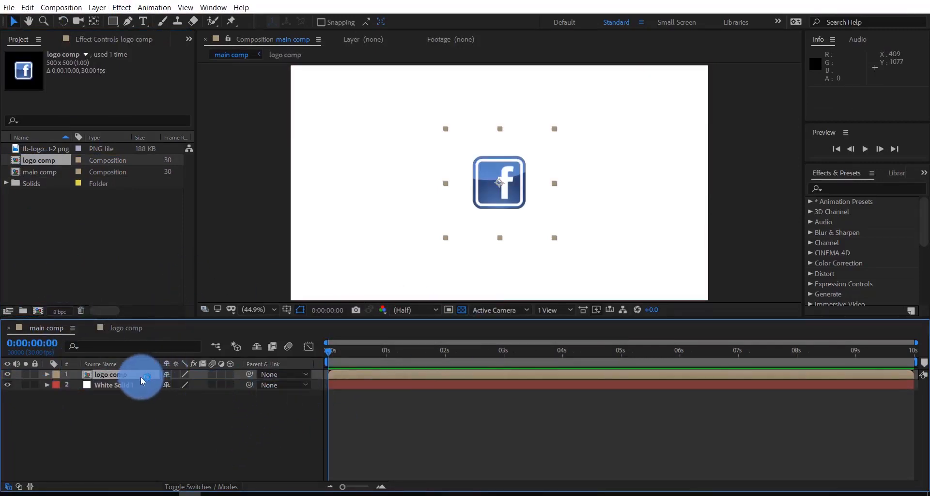
pyautogui.click(231, 374)
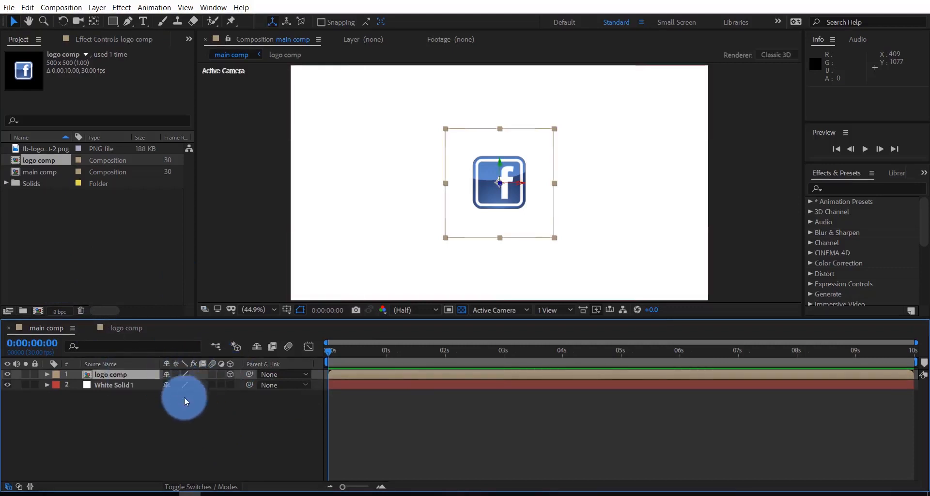
# - Add the expression [position[0],position[1],index] to the logo comp layer's Position, and collapse the layer's properties
pyautogui.press('p')
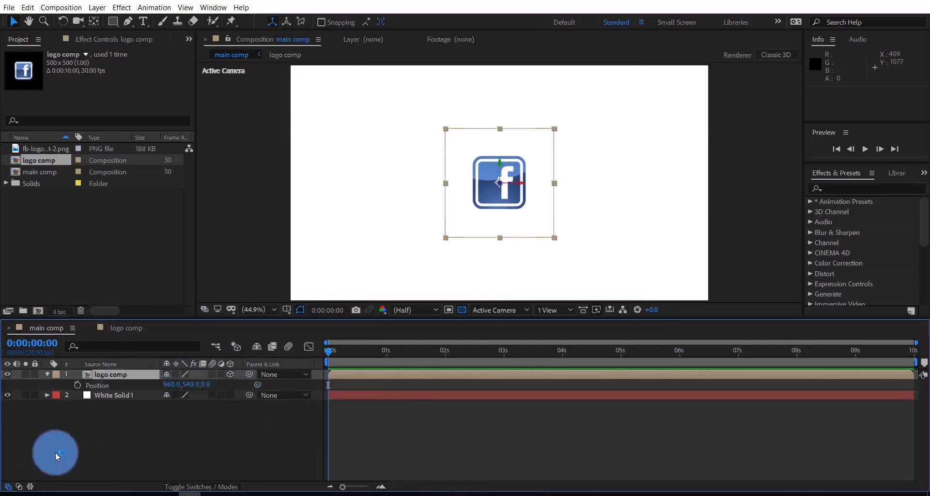
pyautogui.keyDown('alt'); pyautogui.click(77, 384); pyautogui.keyUp('alt')
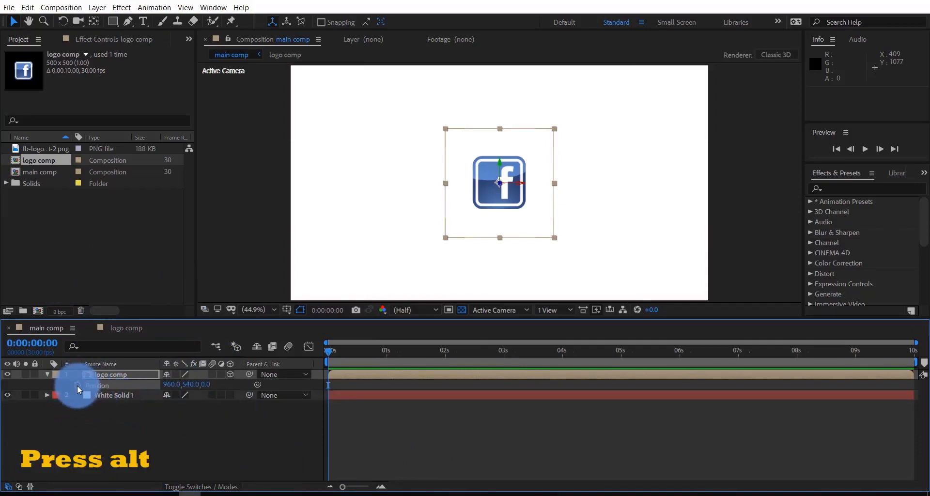
pyautogui.keyDown('alt'); pyautogui.click(77, 385); pyautogui.keyUp('alt')
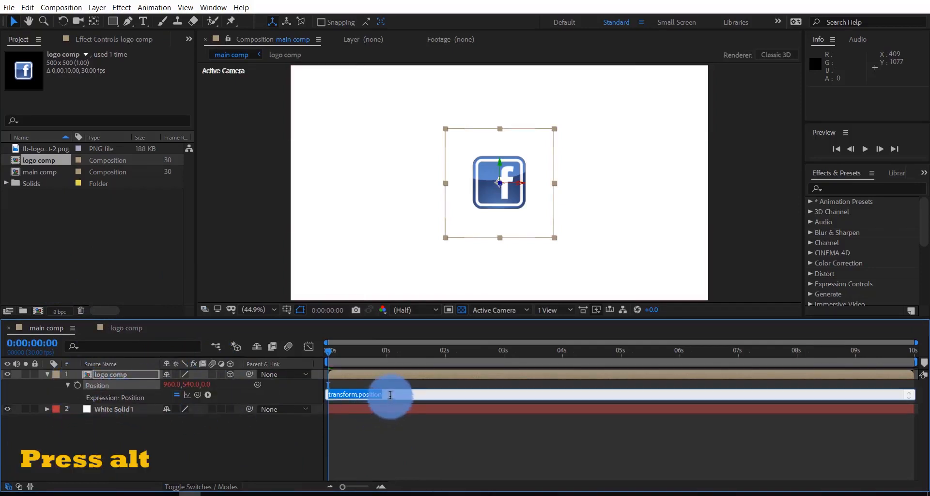
pyautogui.press('BackSpace')
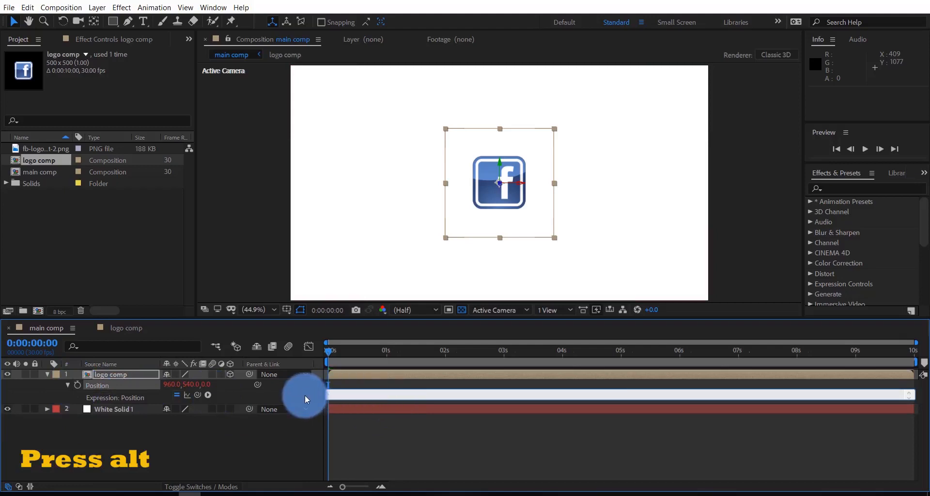
pyautogui.write('[p')
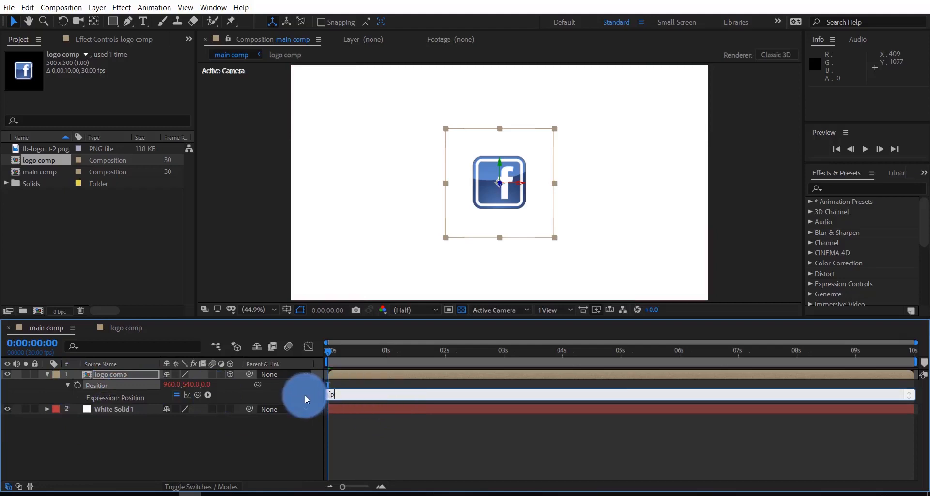
pyautogui.write('osition[0],posiion')
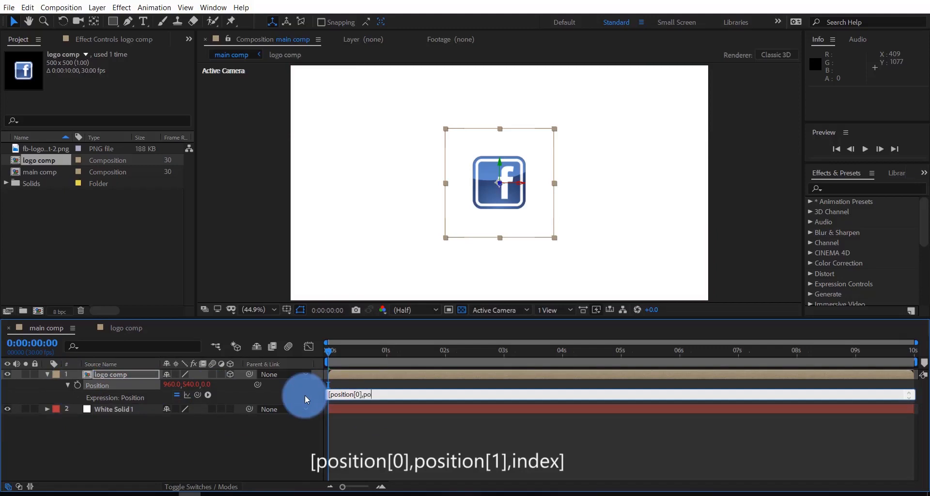
pyautogui.press('BackSpace')
pyautogui.press('BackSpace')
pyautogui.press('BackSpace')
pyautogui.write('tion[1],index]')
pyautogui.click(310, 434)
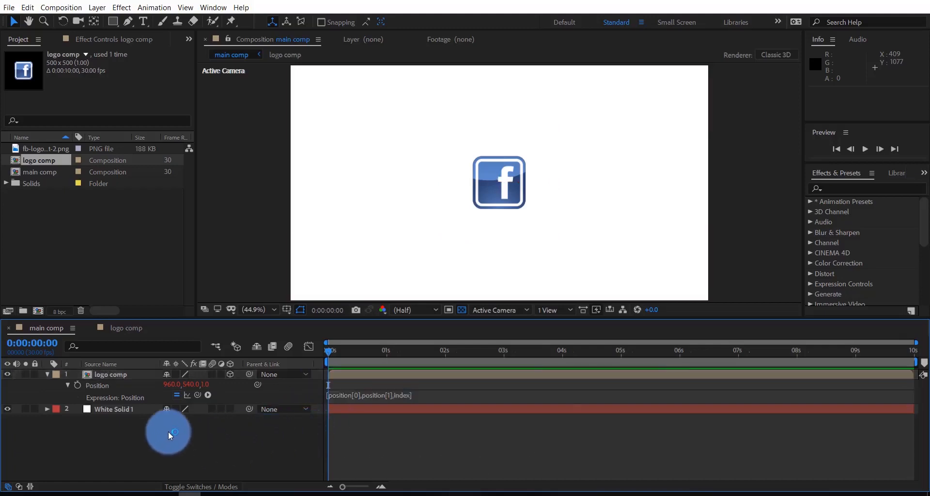
pyautogui.press('u')
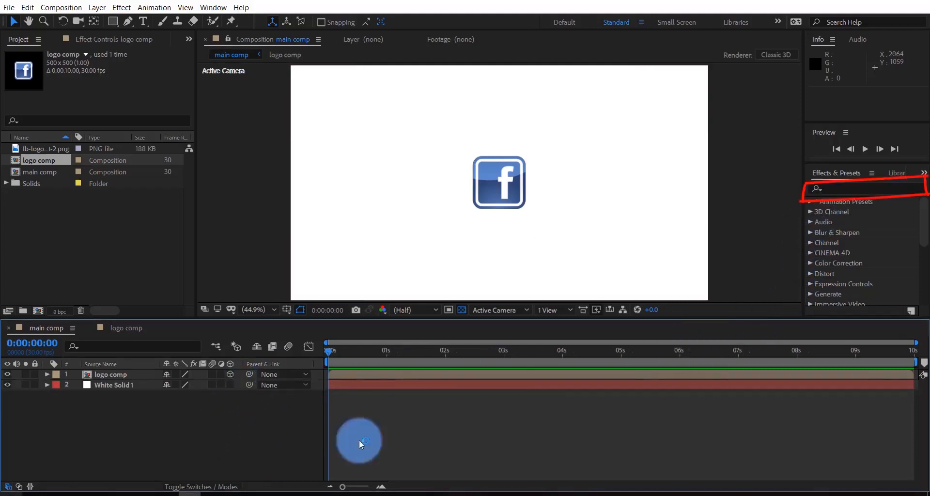
# - Apply the Color Correction effect Exposure to the logo comp layer and set its master exposure to -1
pyautogui.click(894, 189)
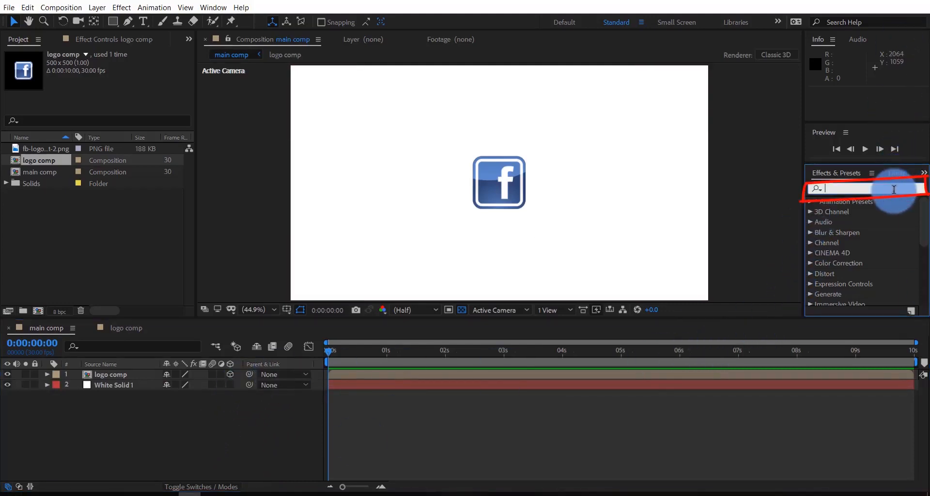
pyautogui.write('exp')
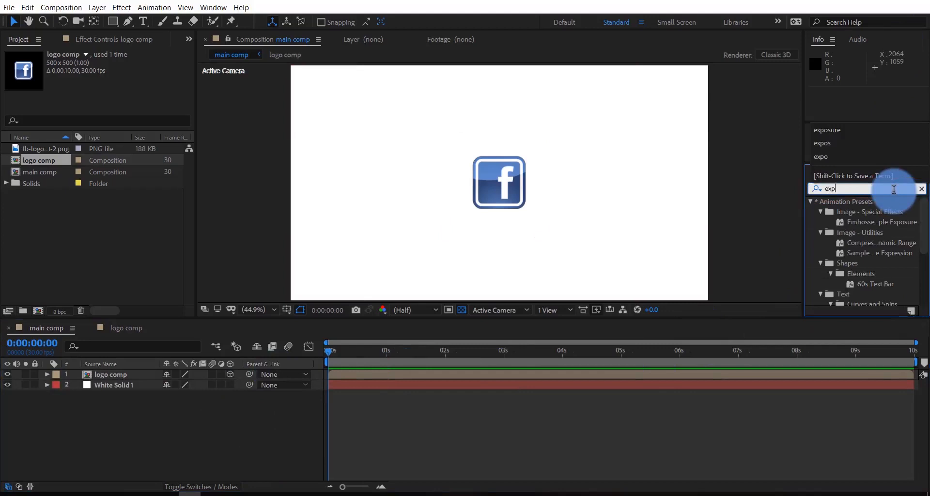
pyautogui.write('osure')
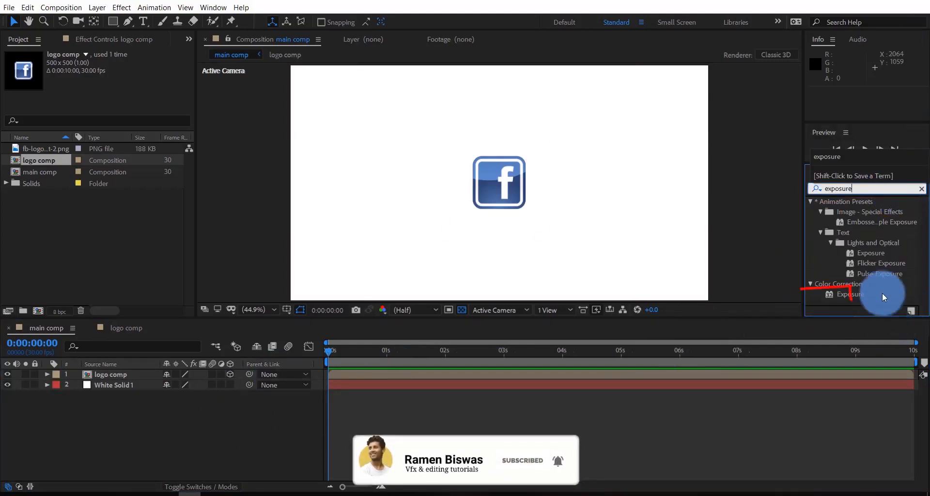
pyautogui.moveTo(871, 291); pyautogui.dragTo(508, 376)
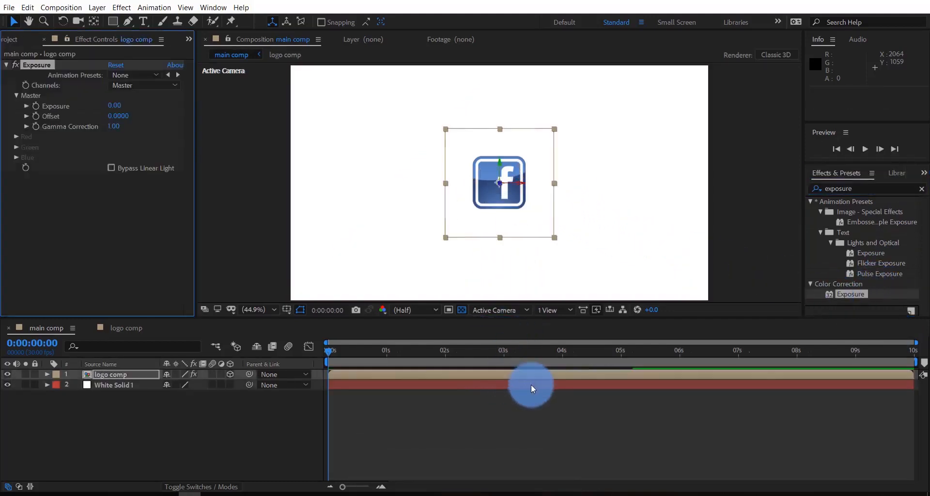
pyautogui.click(113, 105)
pyautogui.write('-1')
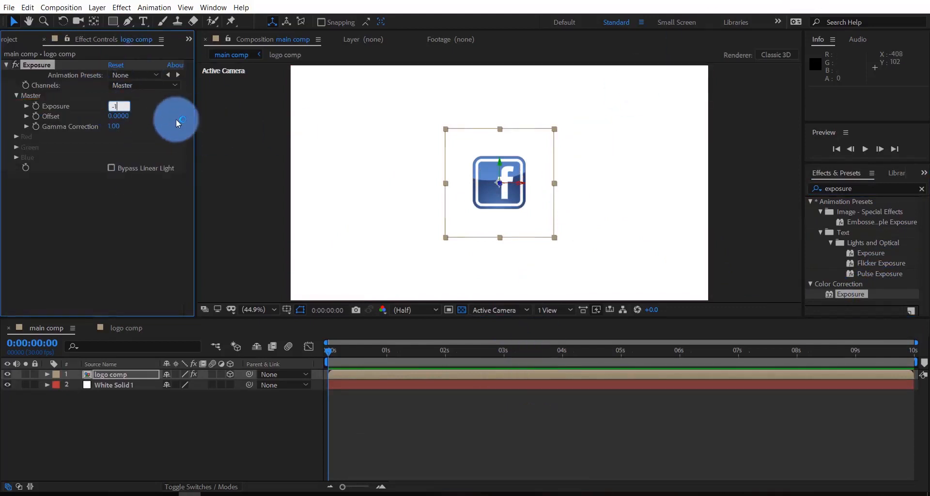
pyautogui.press('Return')
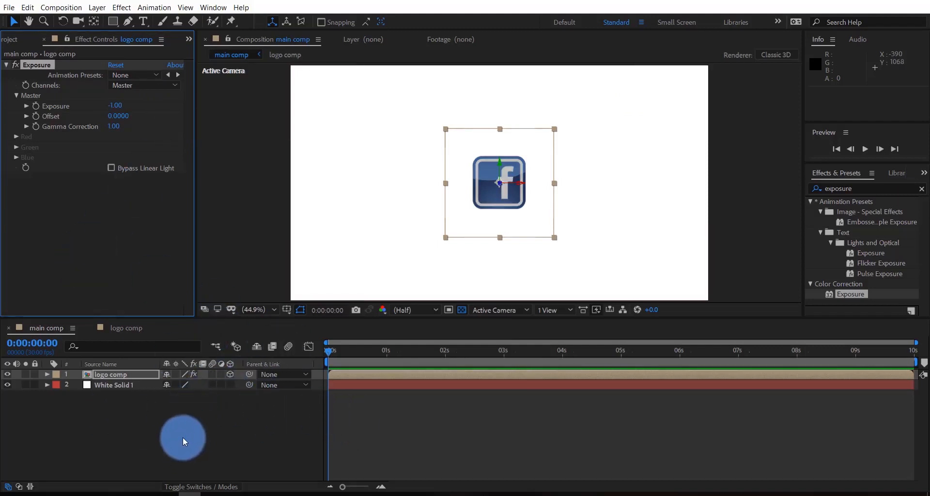
# - Duplicate the logo comp layer once in main comp
pyautogui.click(367, 376)
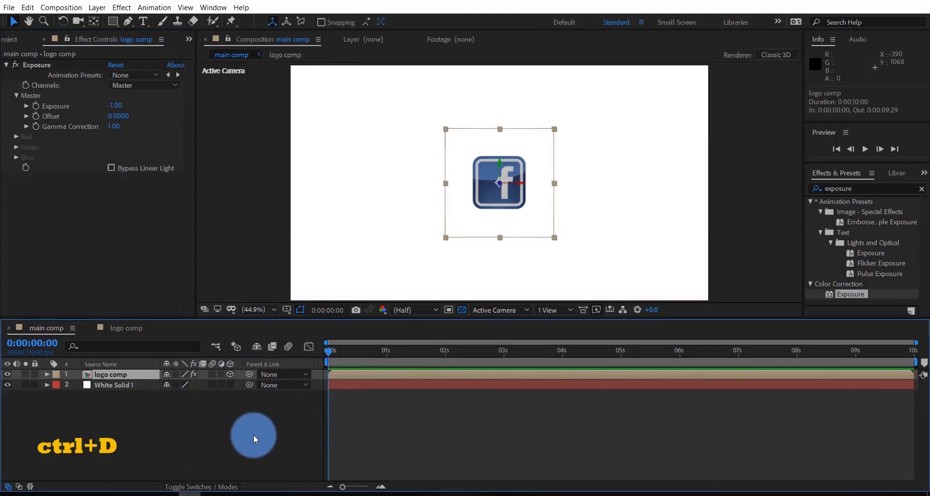
pyautogui.hotkey('ctrl', 'd')
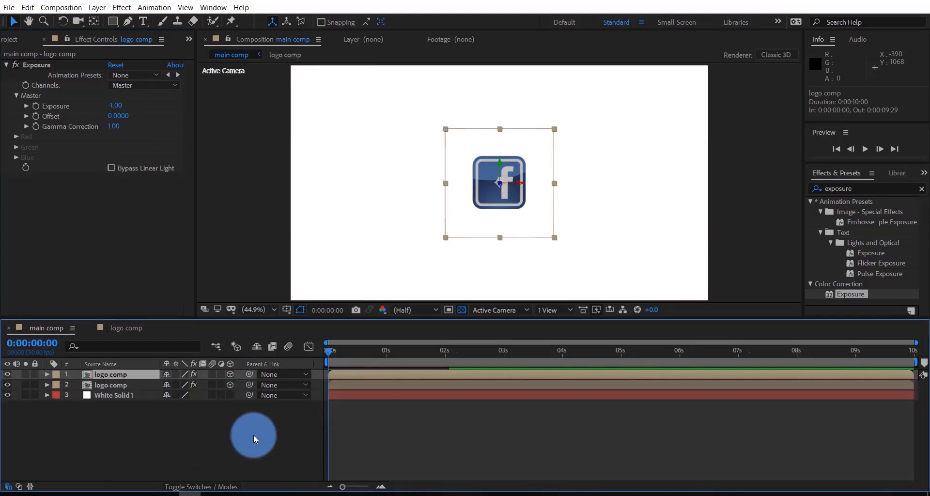
# - Duplicate the logo comp layer repeatedly until main comp holds a stack of 38 logo comp layers
pyautogui.hotkey('ctrl', 'd')
pyautogui.hotkey('ctrl', 'd')
pyautogui.hotkey('ctrl', 'd')
pyautogui.hotkey('ctrl', 'd')
pyautogui.hotkey('ctrl', 'd')
pyautogui.hotkey('ctrl', 'd')
pyautogui.hotkey('ctrl', 'd')
pyautogui.hotkey('ctrl', 'd')
pyautogui.hotkey('ctrl', 'd')
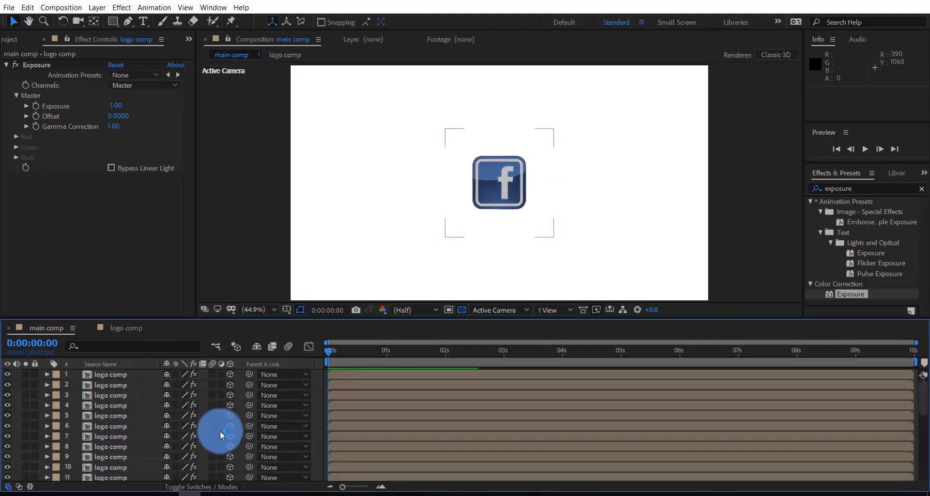
# - Delete the Exposure effect from the topmost logo comp layer and collapse that layer's properties
pyautogui.click(350, 373)
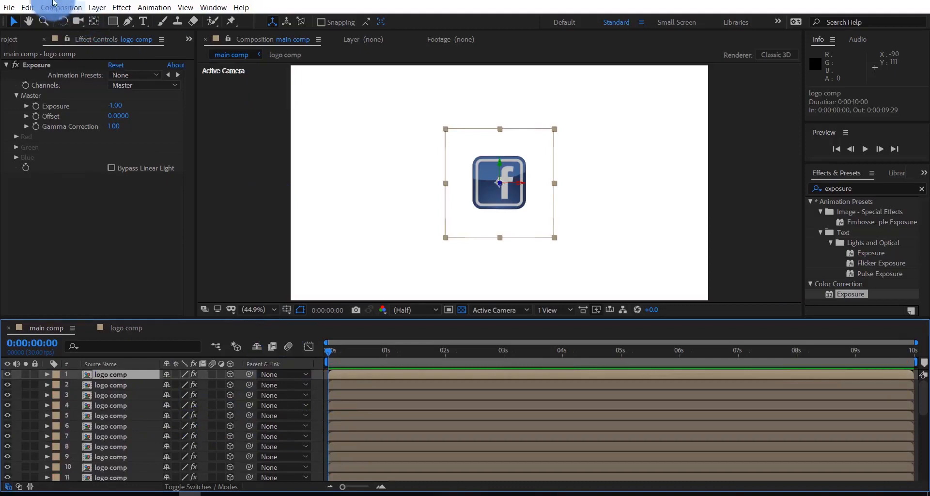
pyautogui.click(33, 65)
pyautogui.press('s')
pyautogui.press('s')
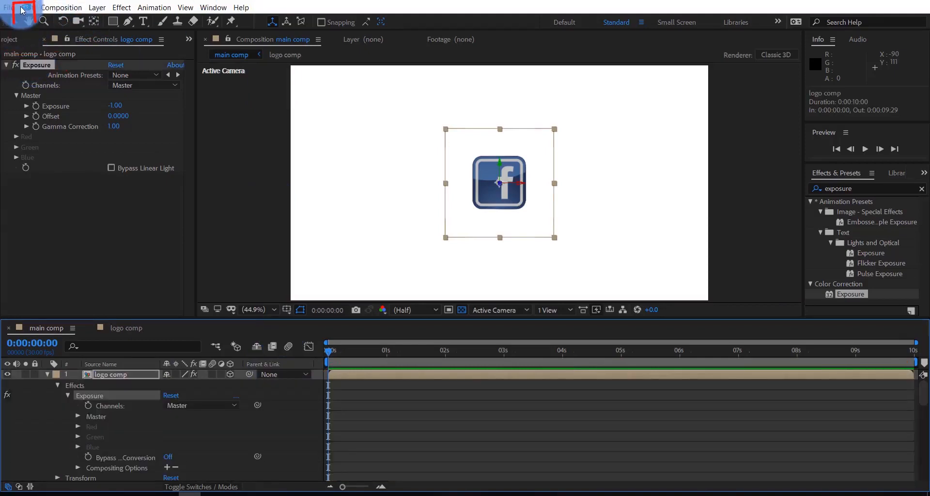
pyautogui.click(23, 7)
pyautogui.click(43, 129)
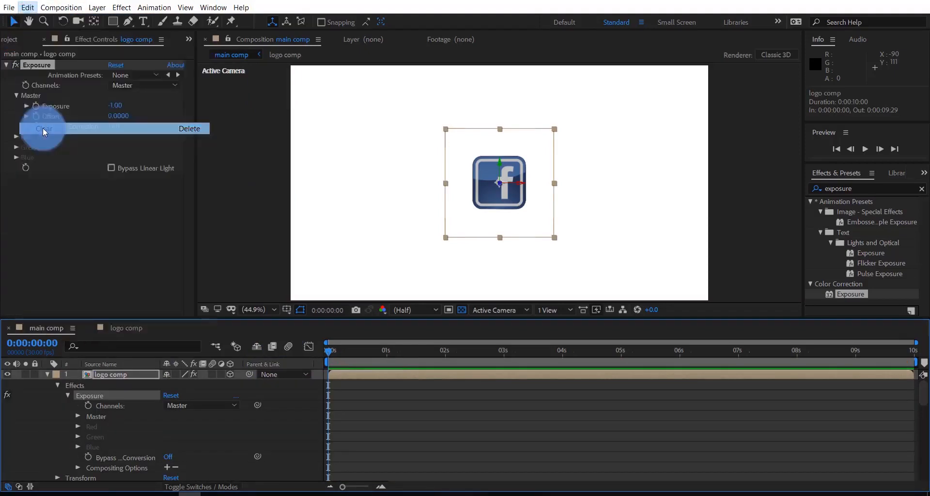
pyautogui.press('u')
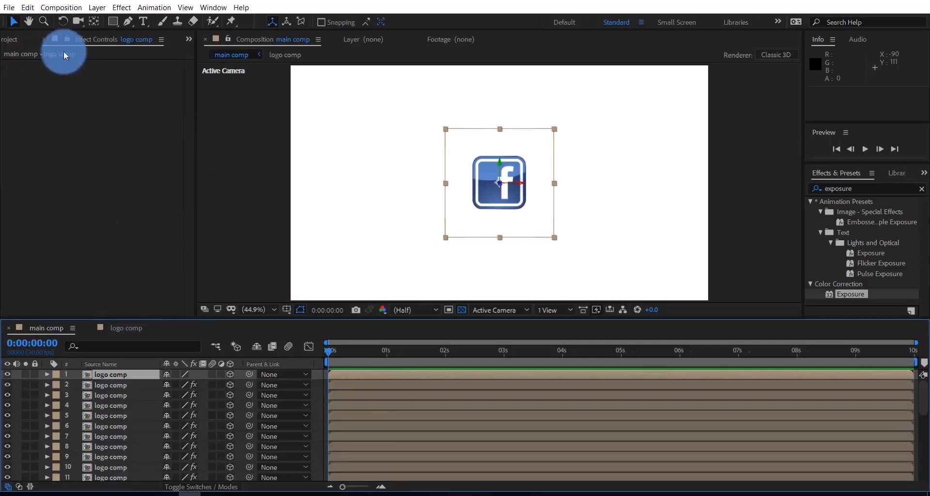
# - Create a two-node camera named Camera 1 with the 50mm preset in main comp
pyautogui.click(101, 8)
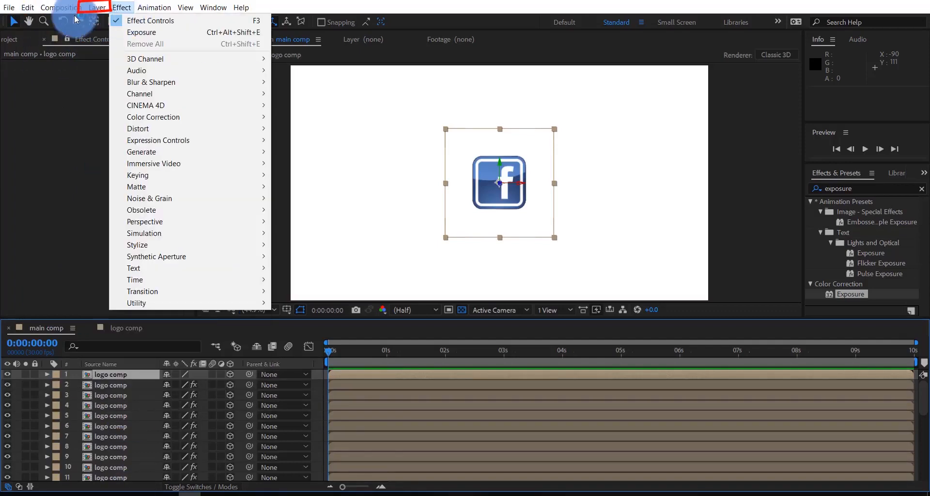
pyautogui.moveTo(111, 21)
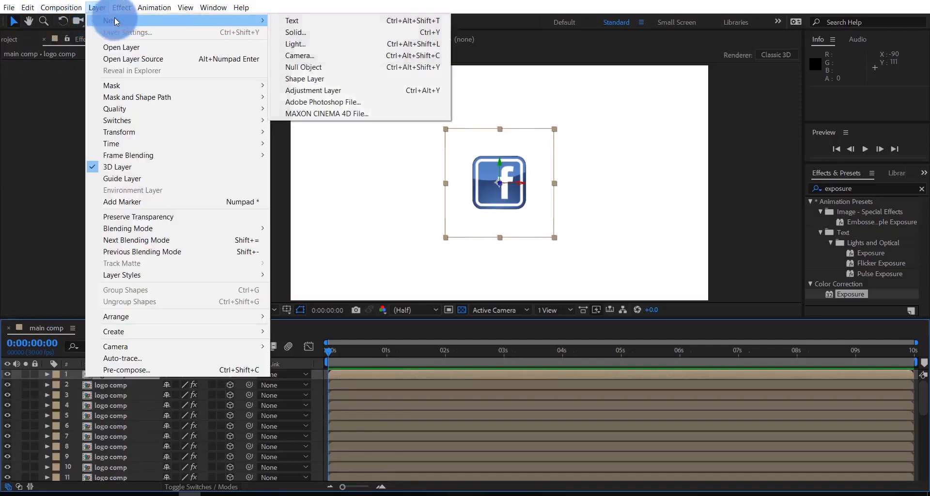
pyautogui.click(313, 54)
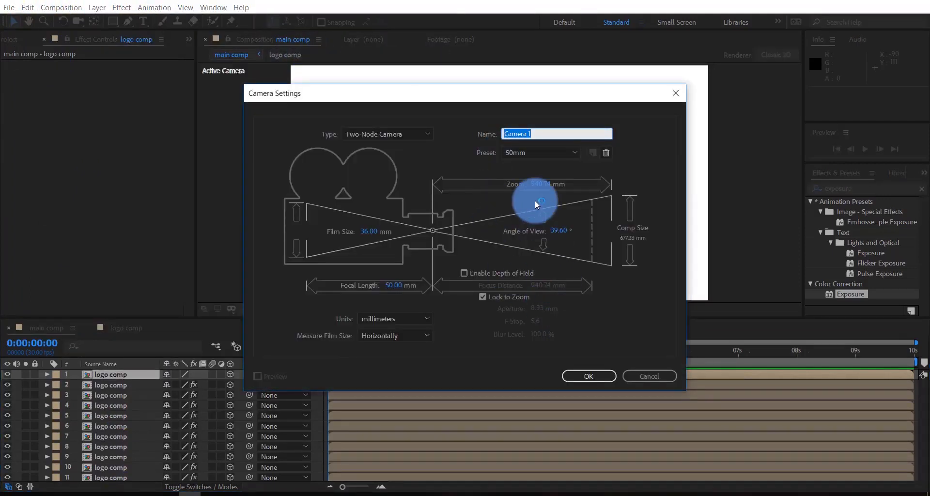
pyautogui.click(587, 376)
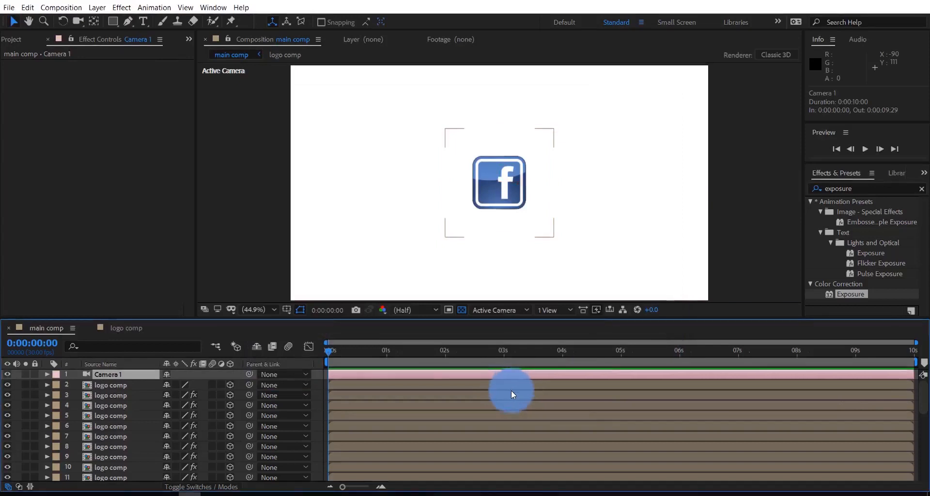
# - Orbit Camera 1 around the logo to view its extruded side, and return to the Selection tool
pyautogui.click(78, 21)
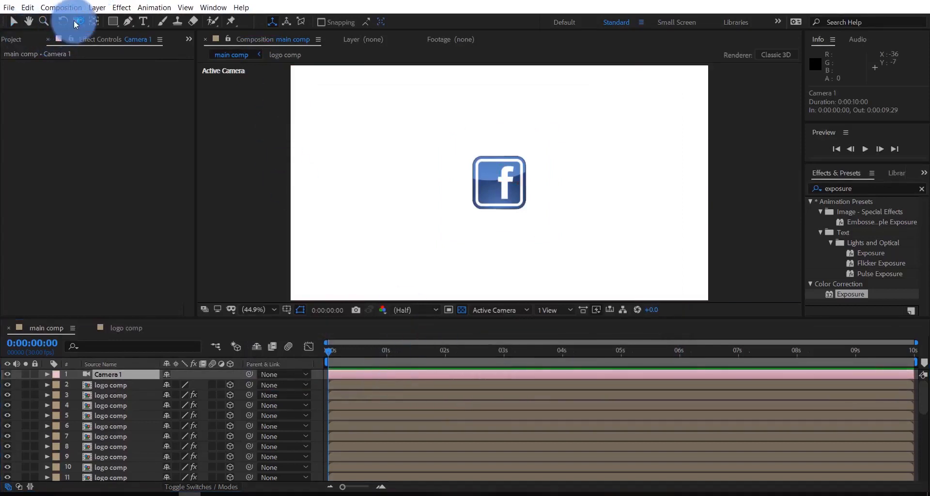
pyautogui.moveTo(462, 160); pyautogui.dragTo(514, 154)
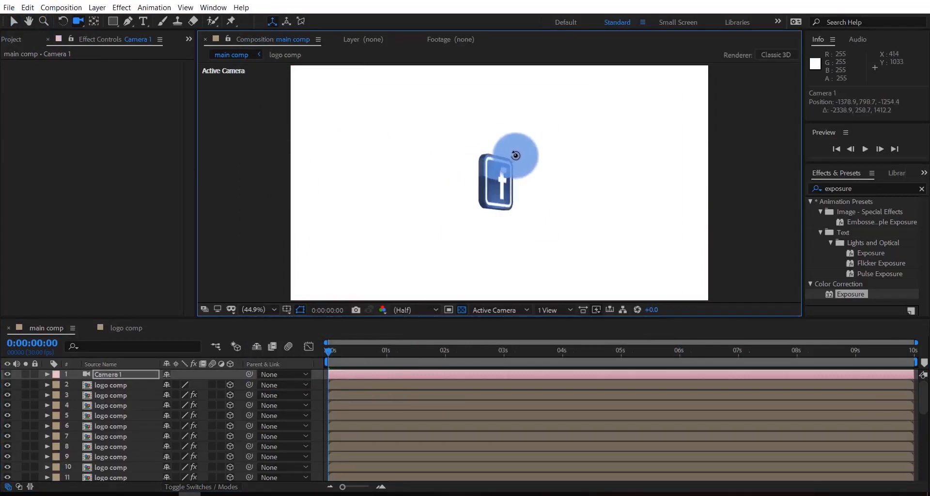
pyautogui.press('v')
# - Apply the Perspective effect Drop Shadow to the front logo comp layer
pyautogui.scroll(-10, 360, 452)
pyautogui.click(360, 451)
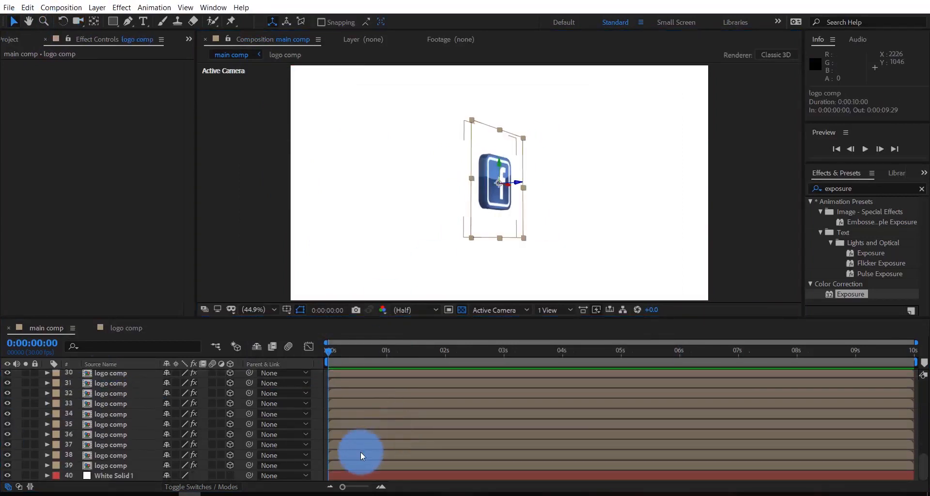
pyautogui.click(386, 464)
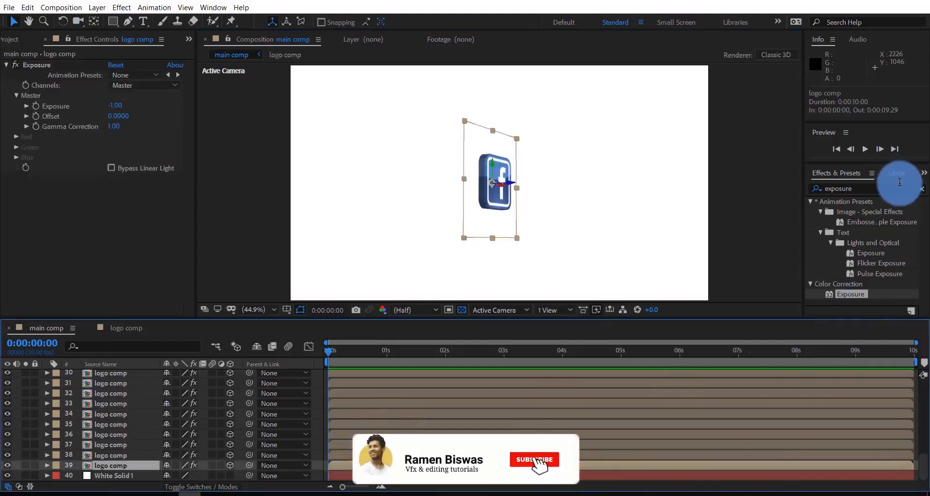
pyautogui.click(915, 192)
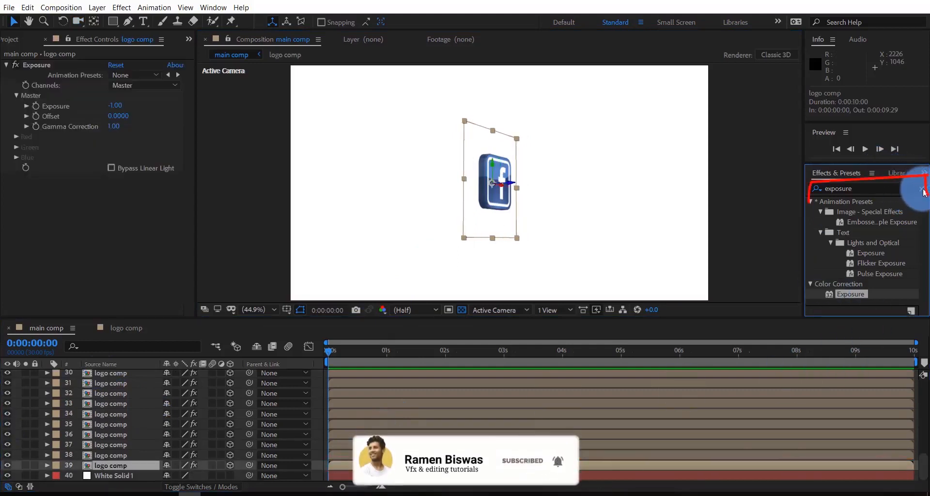
pyautogui.click(921, 188)
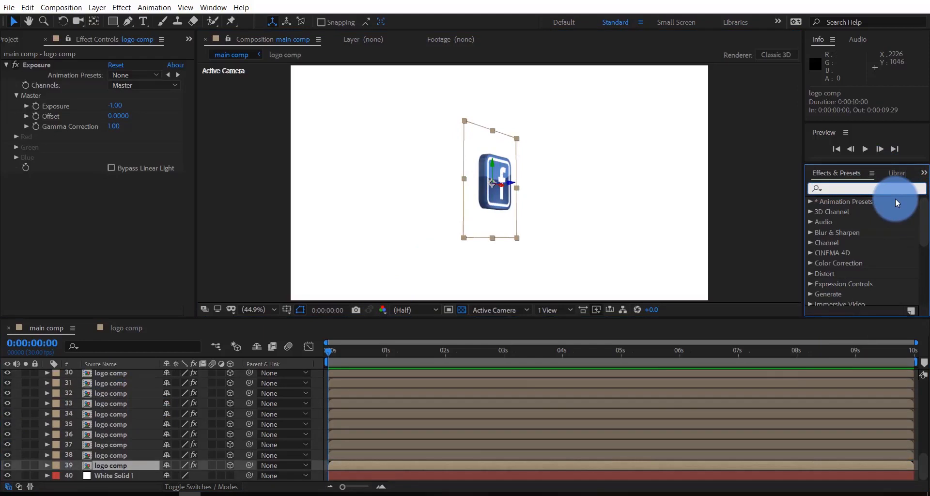
pyautogui.write('drop')
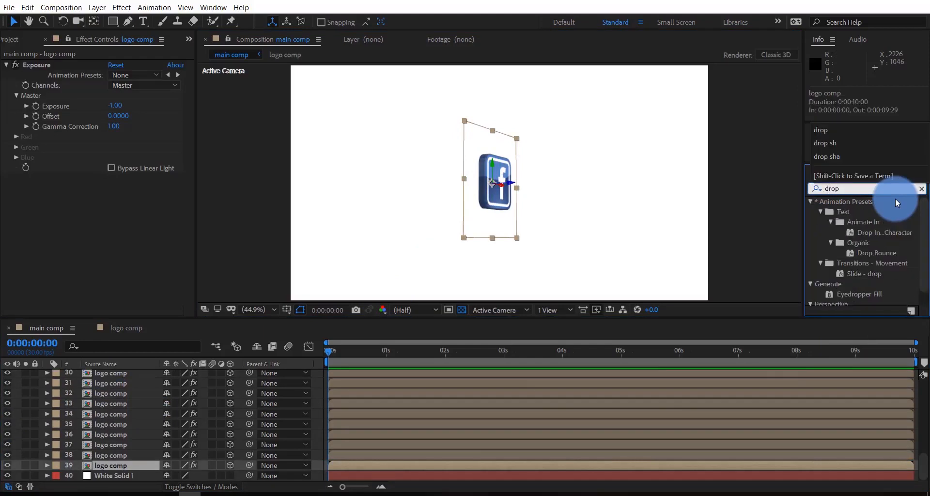
pyautogui.scroll(-1, 869, 251)
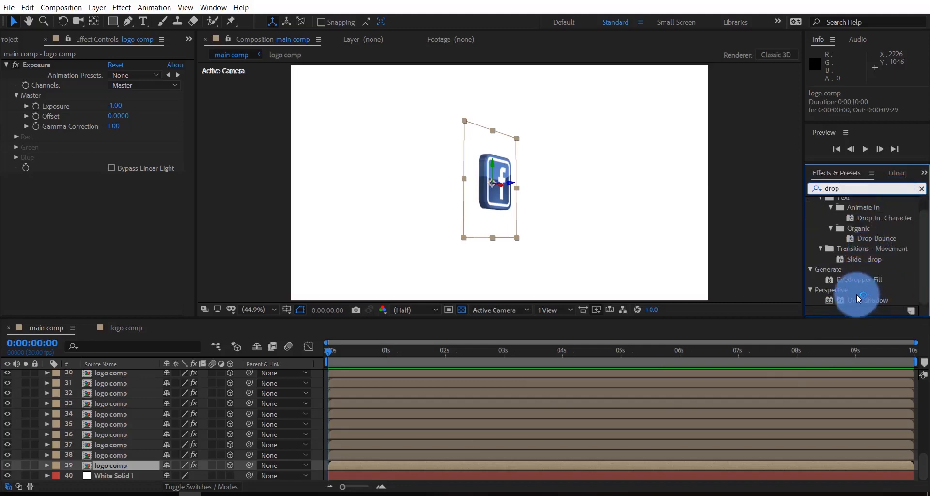
pyautogui.moveTo(856, 296); pyautogui.dragTo(500, 196)
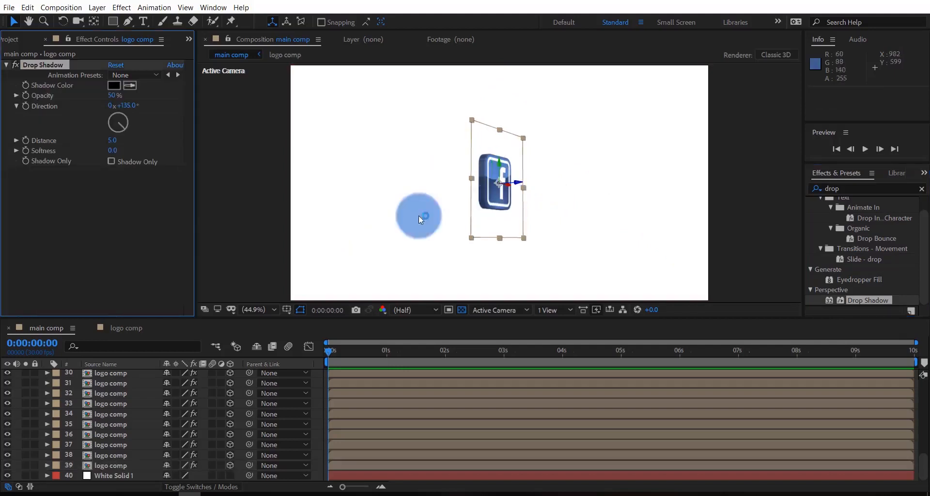
# - Set the Drop Shadow's softness to 60 on the front logo comp layer
pyautogui.click(140, 148)
pyautogui.click(114, 150)
pyautogui.write('60')
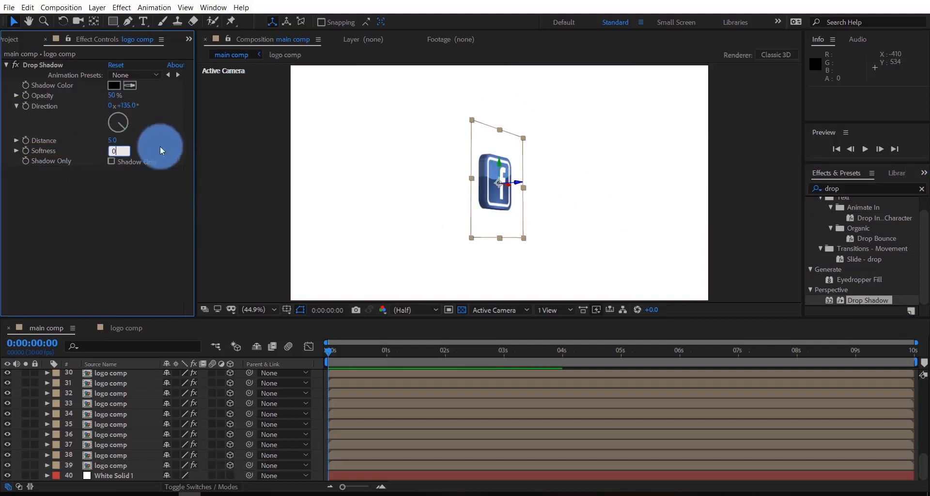
pyautogui.press('Return')
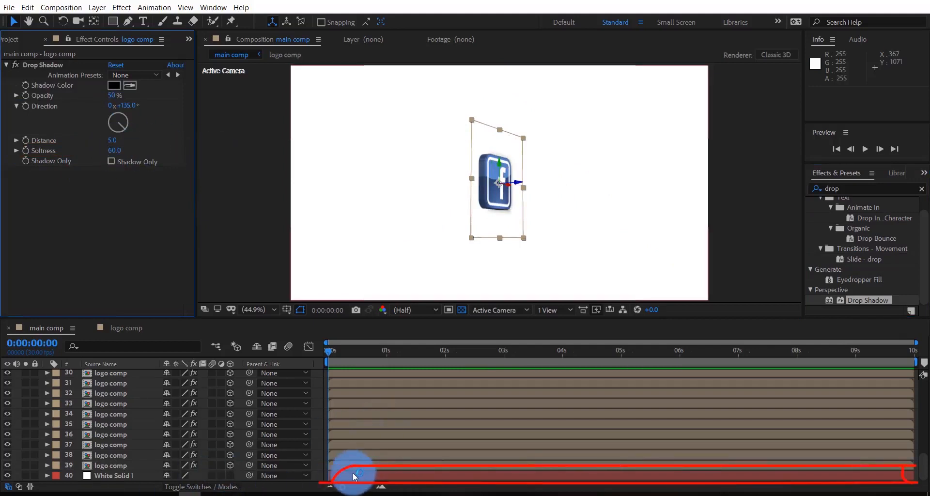
# - Apply the Generate effect Gradient Ramp to White Solid 1
pyautogui.click(354, 477)
pyautogui.click(920, 189)
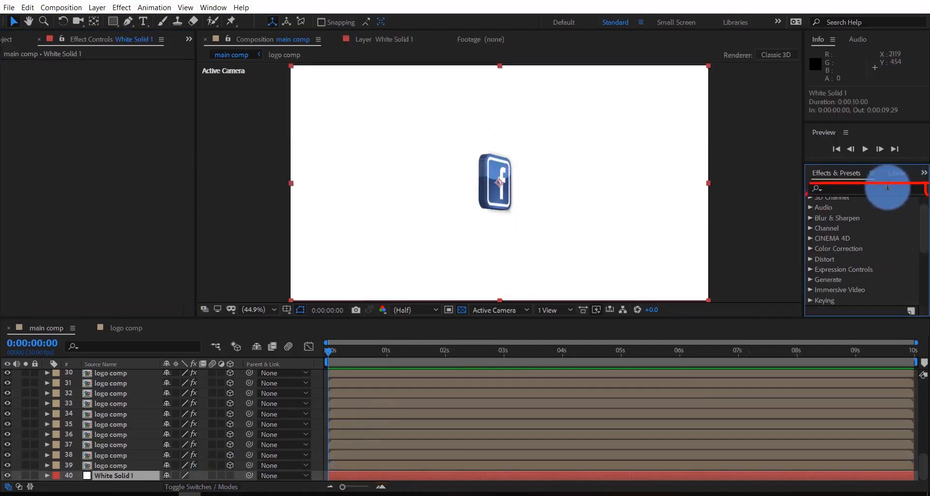
pyautogui.write('gradi')
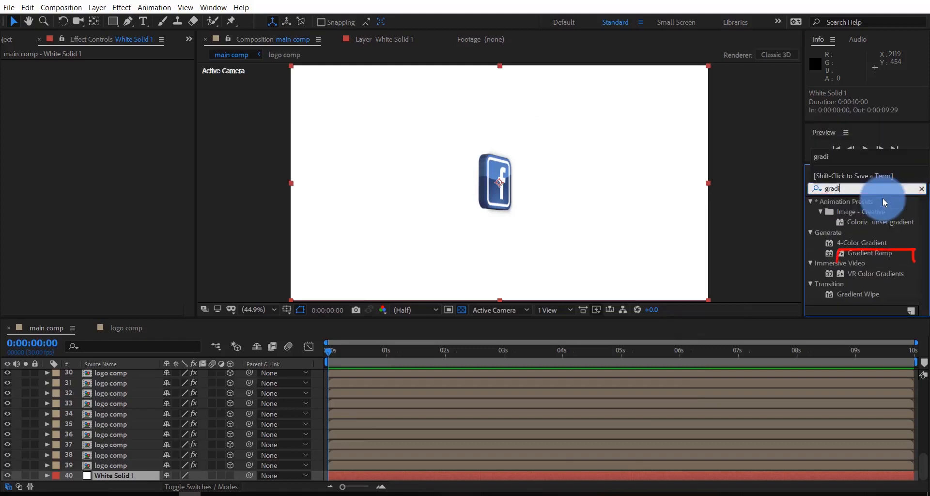
pyautogui.moveTo(888, 254); pyautogui.dragTo(684, 252)
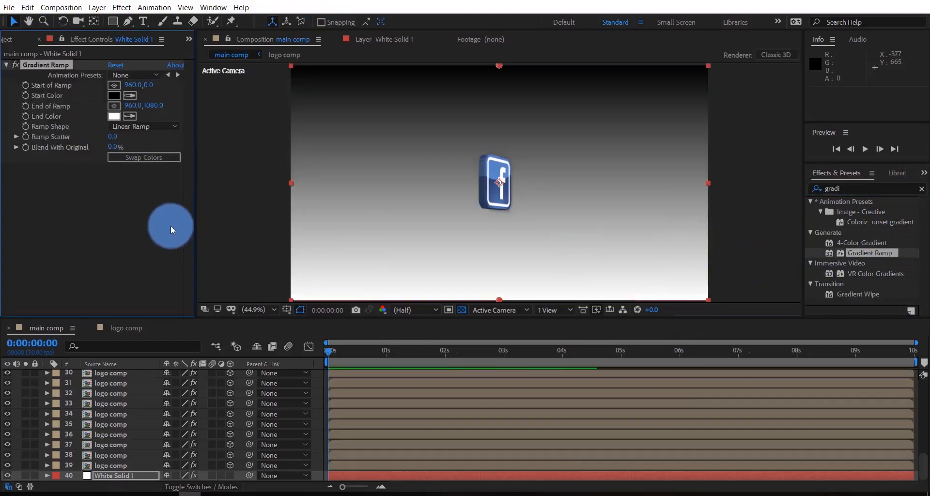
# - Turn the Gradient Ramp into a Radial Ramp starting at 944, 540 with swapped colors and a light grey end color
pyautogui.click(150, 162)
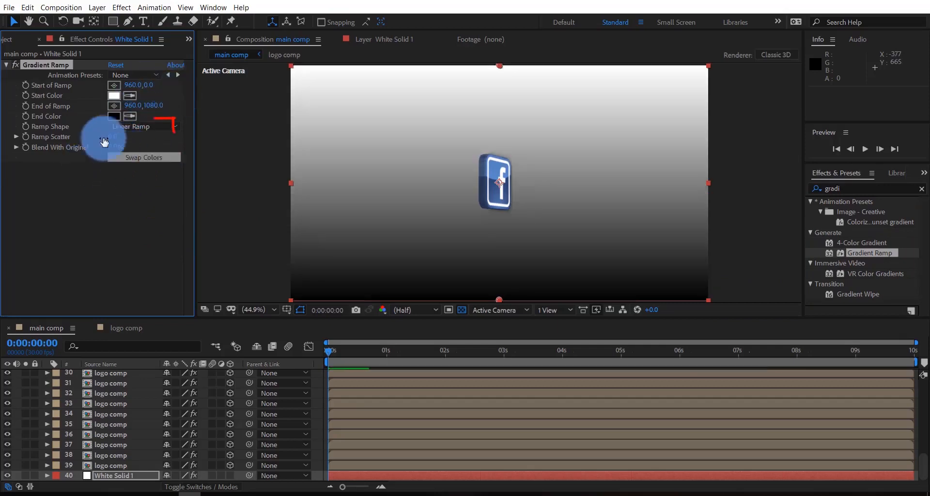
pyautogui.click(137, 128)
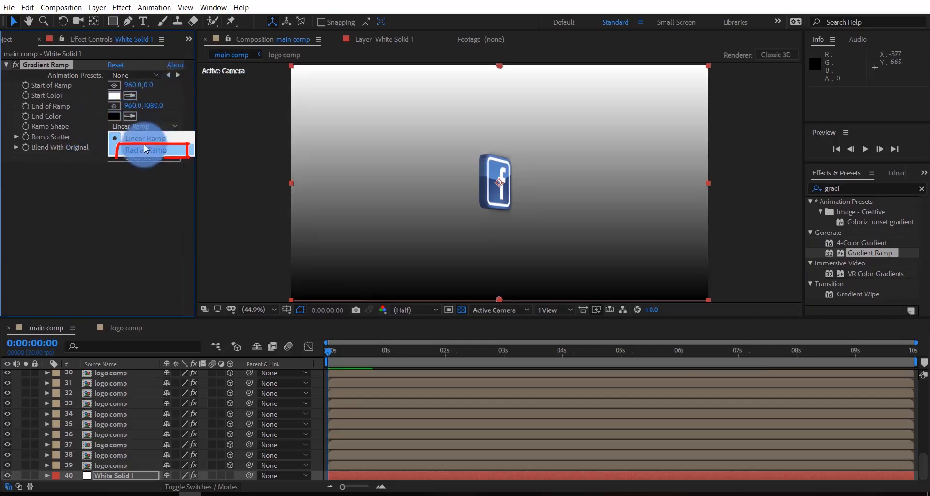
pyautogui.click(142, 146)
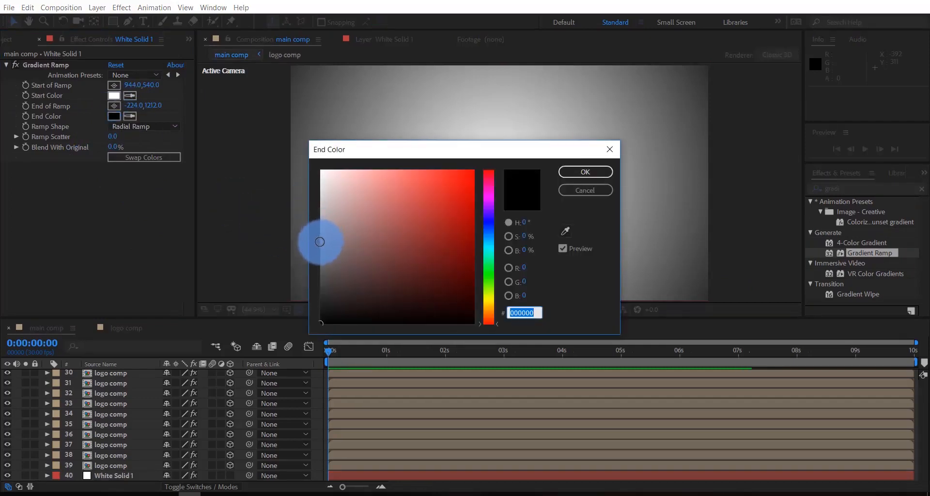
pyautogui.click(323, 231)
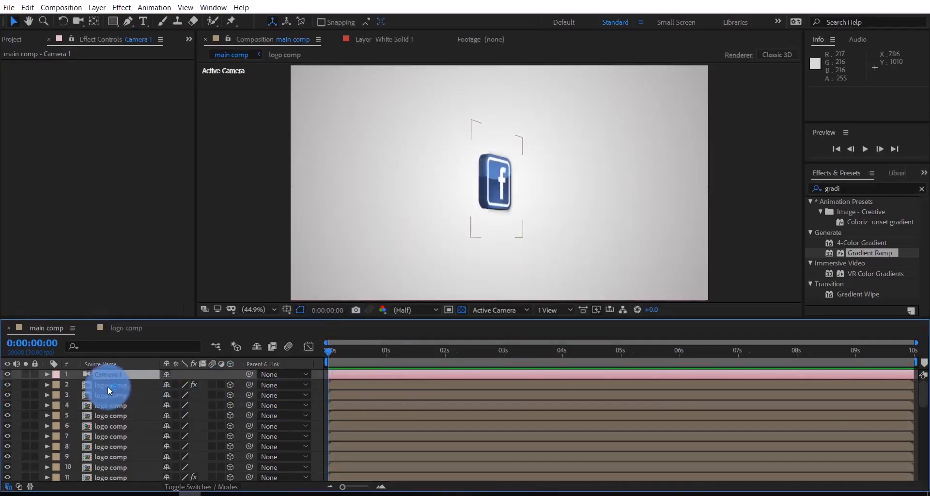
# - Reset the Transform properties of Camera 1
pyautogui.click(46, 374)
pyautogui.click(46, 373)
pyautogui.click(46, 374)
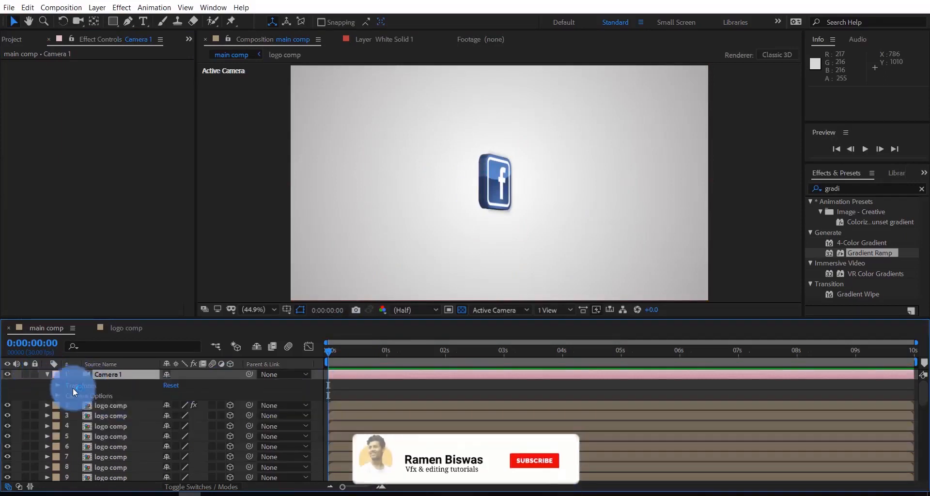
pyautogui.click(173, 385)
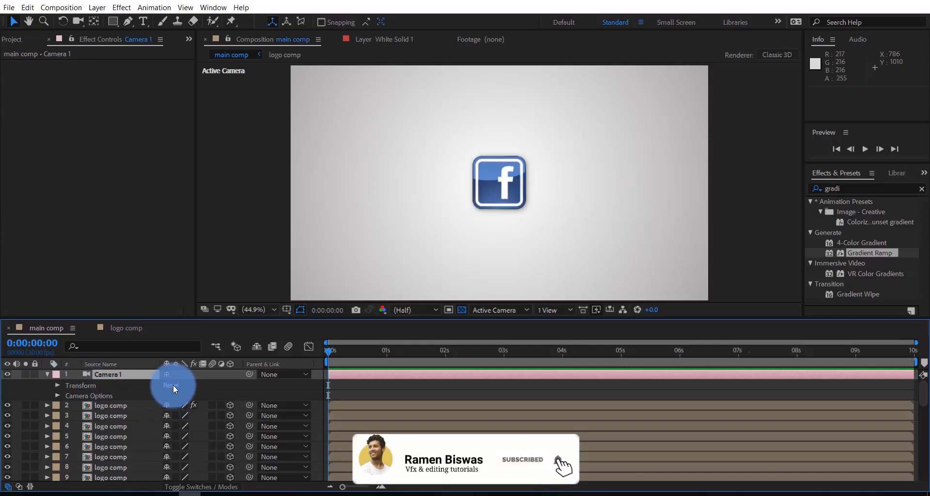
pyautogui.click(212, 447)
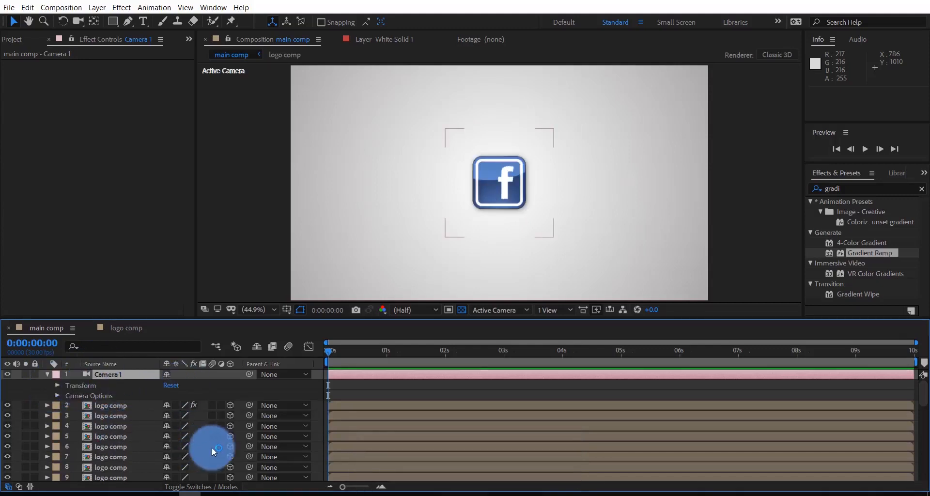
# - Add a Position keyframe to Camera 1 and move it to 0:00:04:01
pyautogui.press('p')
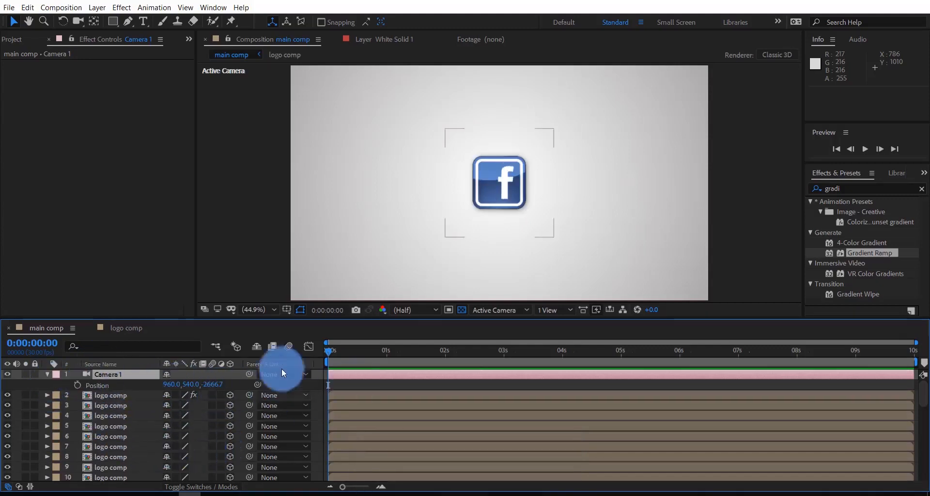
pyautogui.click(74, 381)
pyautogui.click(246, 402)
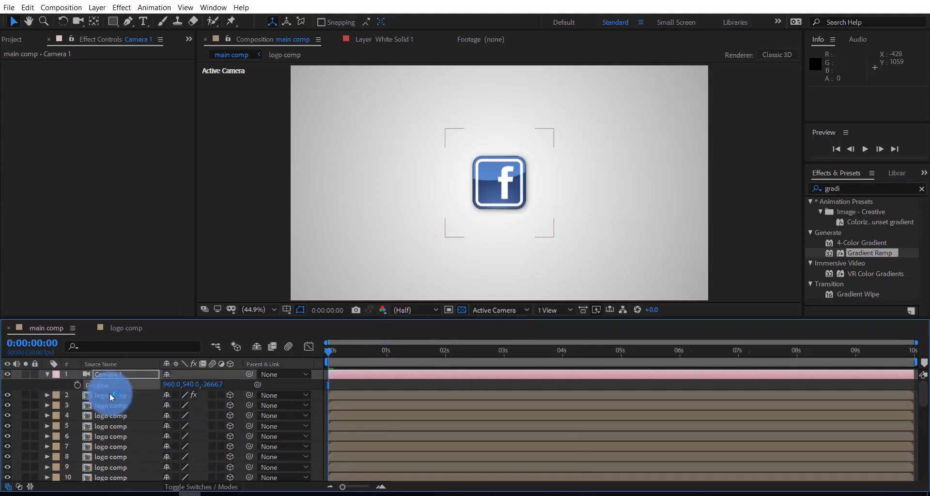
pyautogui.click(77, 385)
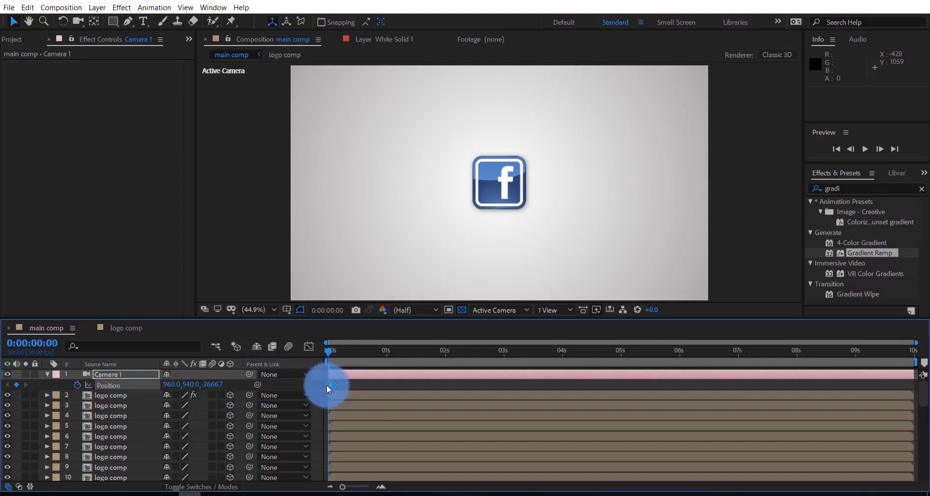
pyautogui.moveTo(326, 385); pyautogui.dragTo(406, 383)
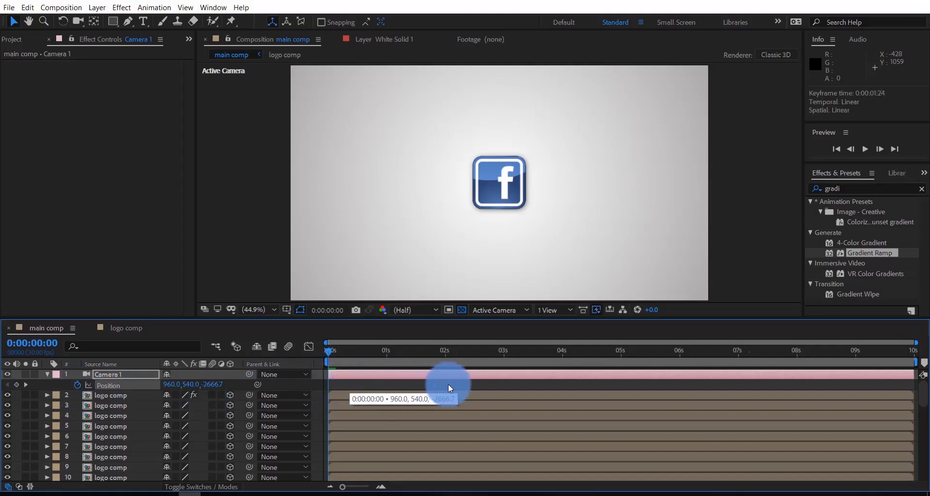
pyautogui.moveTo(575, 461); pyautogui.dragTo(564, 456)
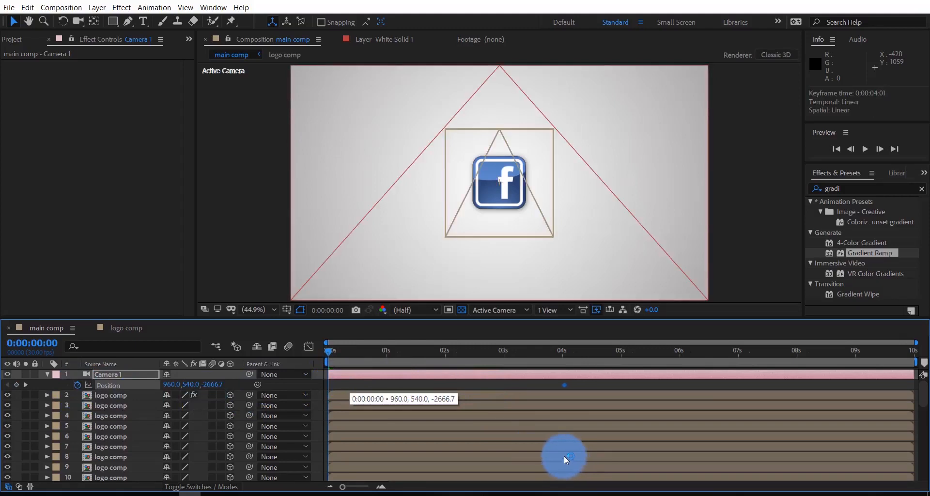
# - Orbit Camera 1 at 0:00:00:00 to view the logo from a steep side angle, with Position about -100, 2757, -1036
pyautogui.click(77, 21)
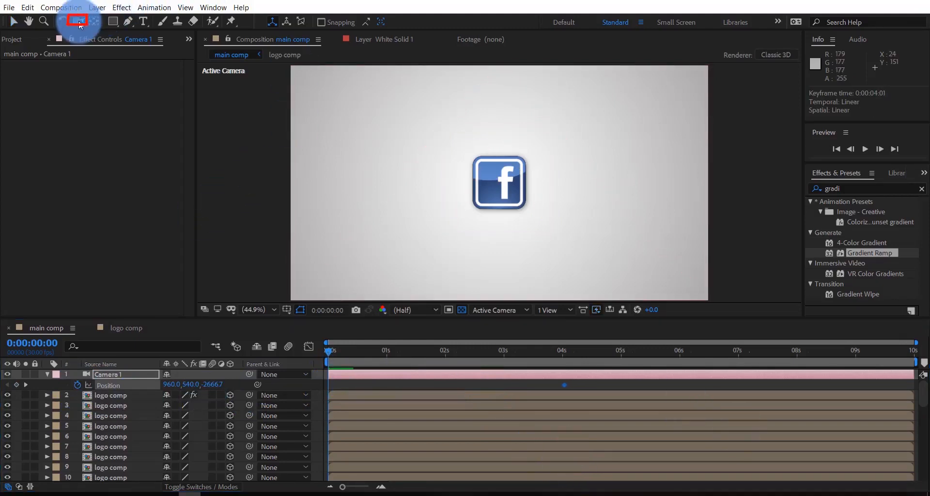
pyautogui.moveTo(436, 187); pyautogui.dragTo(860, 162)
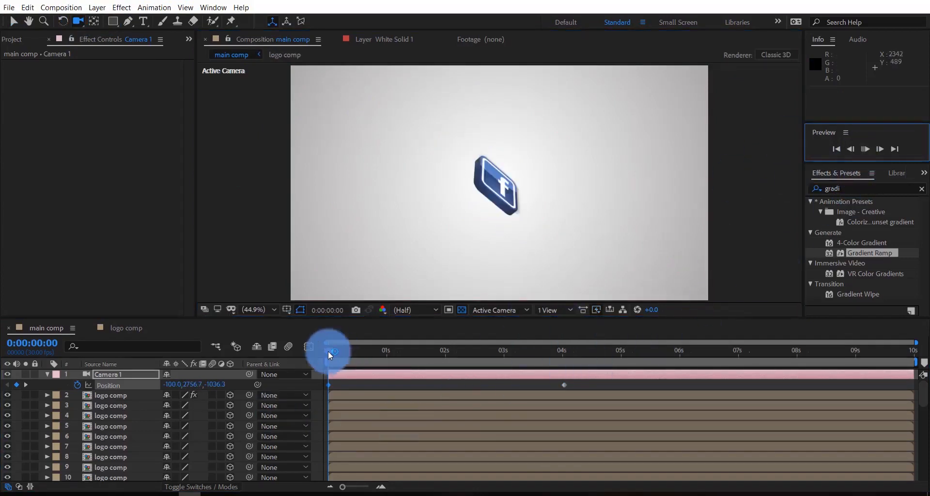
pyautogui.moveTo(328, 351); pyautogui.dragTo(324, 395)
pyautogui.press('Home')
# - Apply Easy Ease to both Position keyframes of Camera 1
pyautogui.click(570, 388)
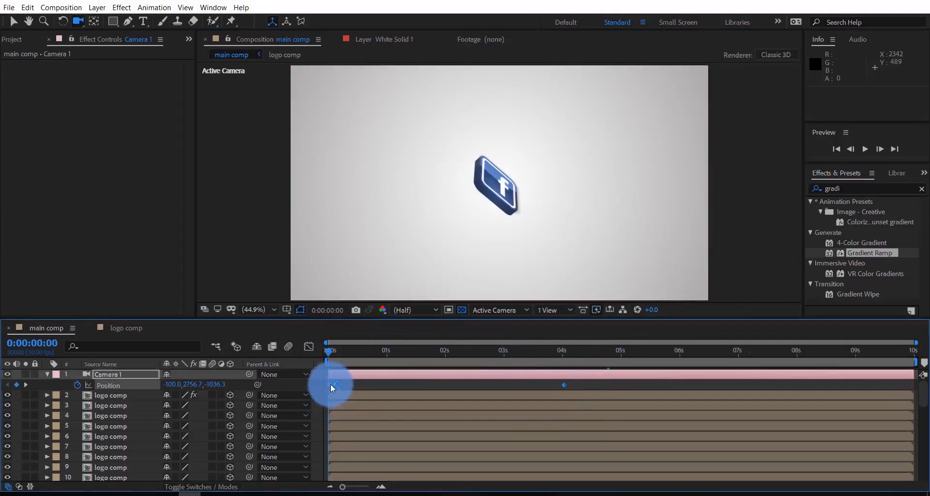
pyautogui.rightClick(327, 383)
pyautogui.moveTo(357, 371)
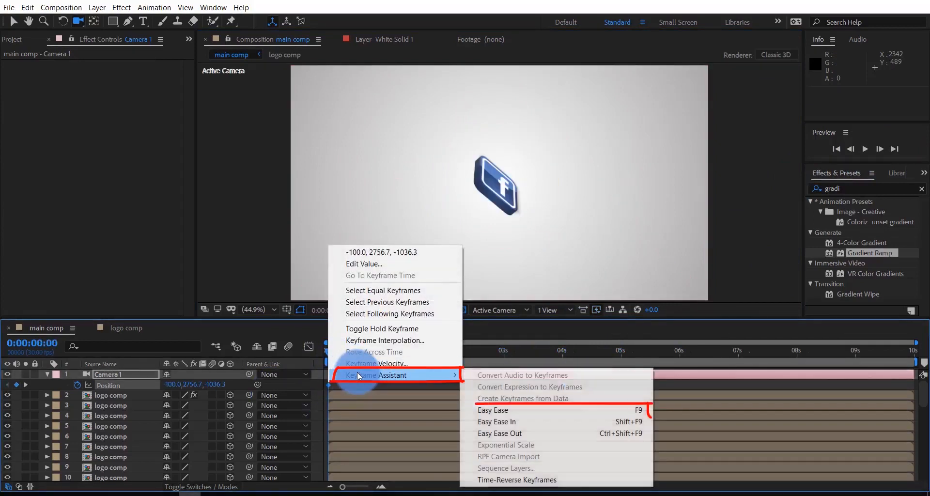
pyautogui.click(545, 408)
pyautogui.click(545, 408)
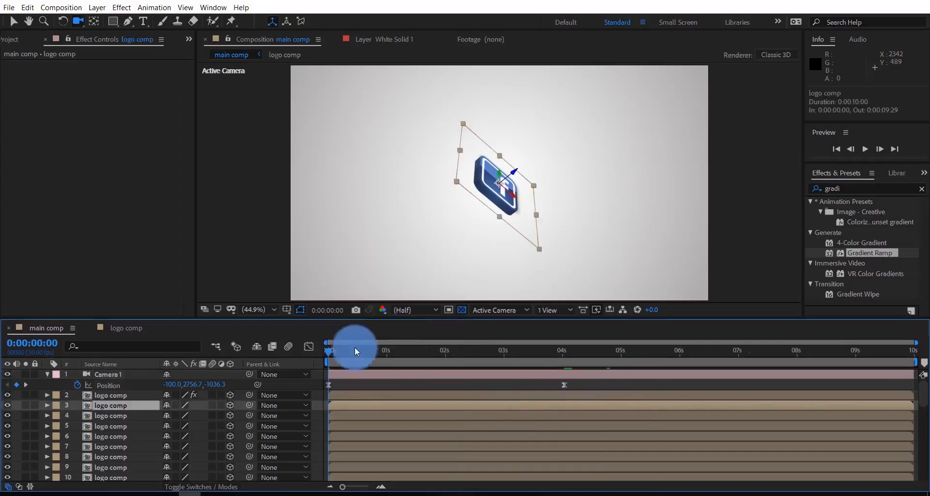
# - Reshape Camera 1's Position speed graph to peak early and slow down gradually until the last keyframe, and preview the animation
pyautogui.moveTo(586, 382); pyautogui.dragTo(508, 393)
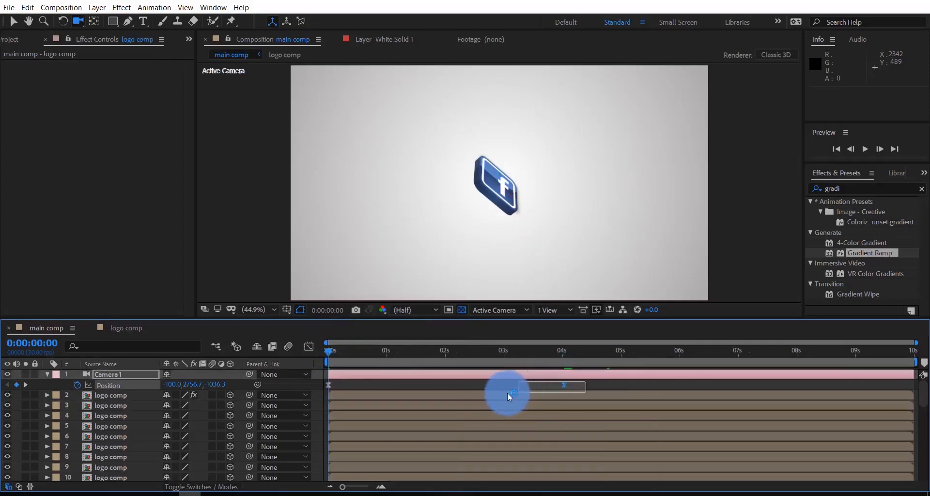
pyautogui.moveTo(338, 393); pyautogui.dragTo(323, 390)
pyautogui.click(308, 347)
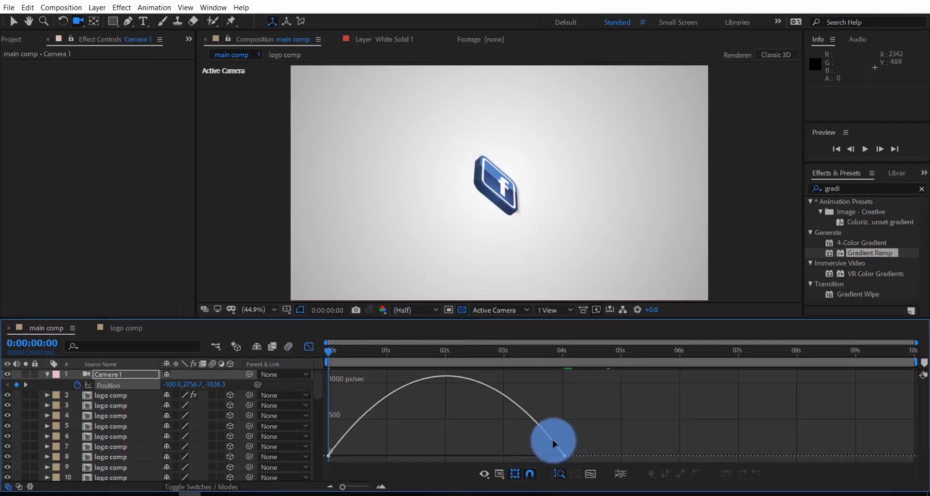
pyautogui.click(554, 442)
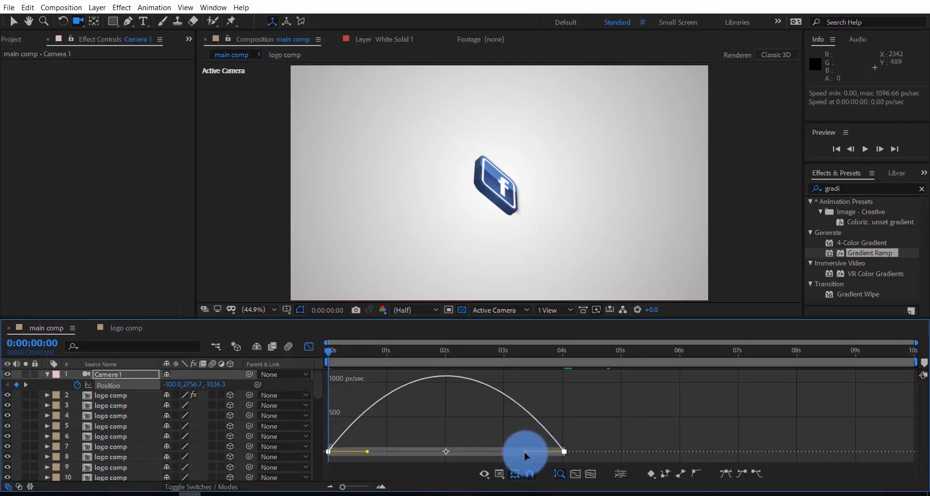
pyautogui.moveTo(525, 454); pyautogui.dragTo(448, 448)
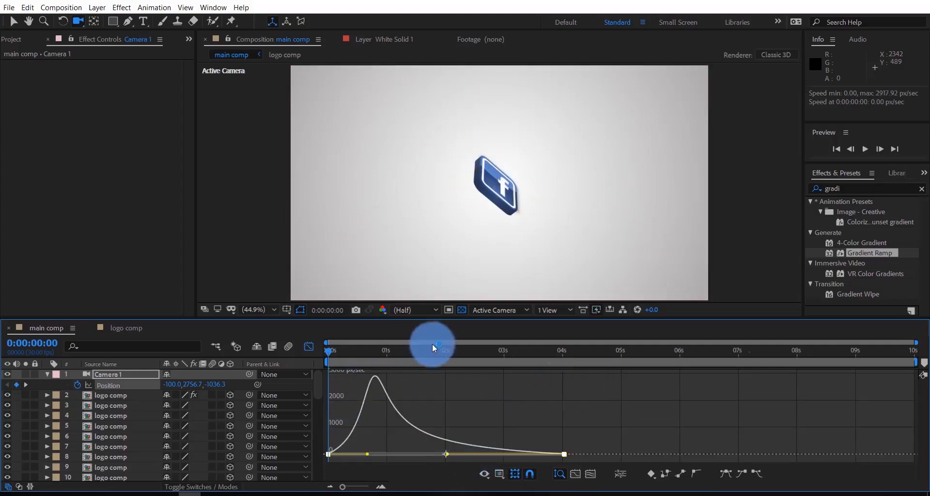
pyautogui.click(305, 348)
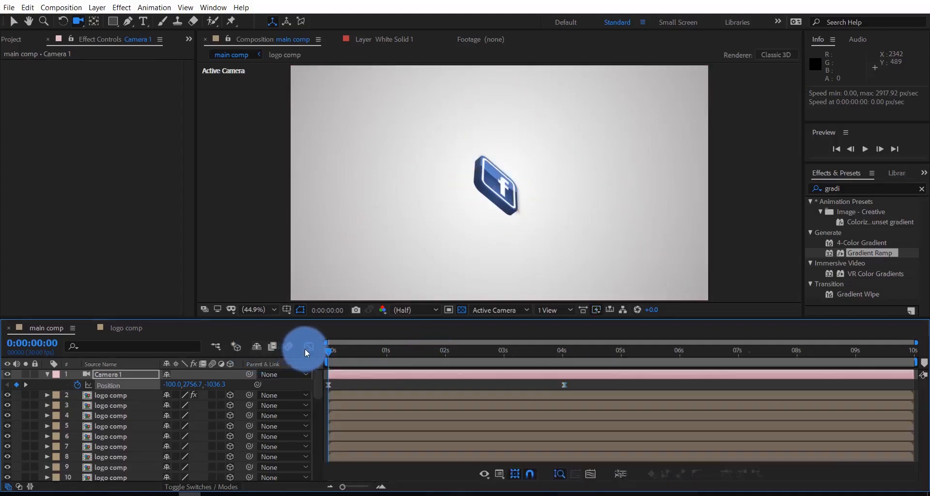
pyautogui.click(305, 348)
pyautogui.click(310, 347)
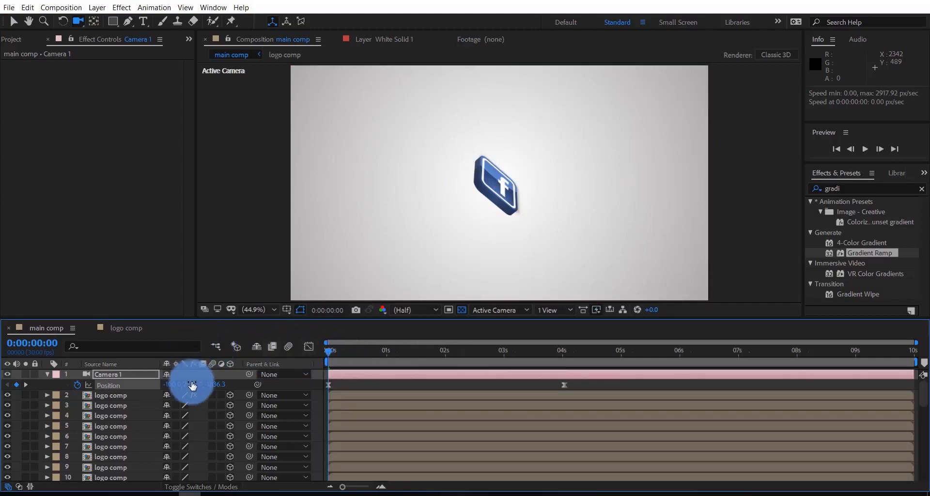
pyautogui.press('u')
pyautogui.press('space')
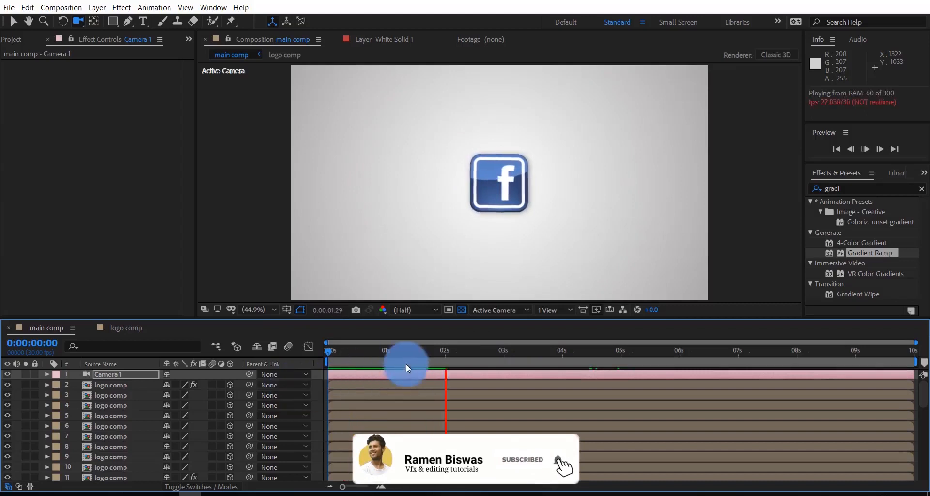
# - Select the topmost logo comp layer, search the effects for "cc light" and pick CC Light Sweep
pyautogui.click(333, 385)
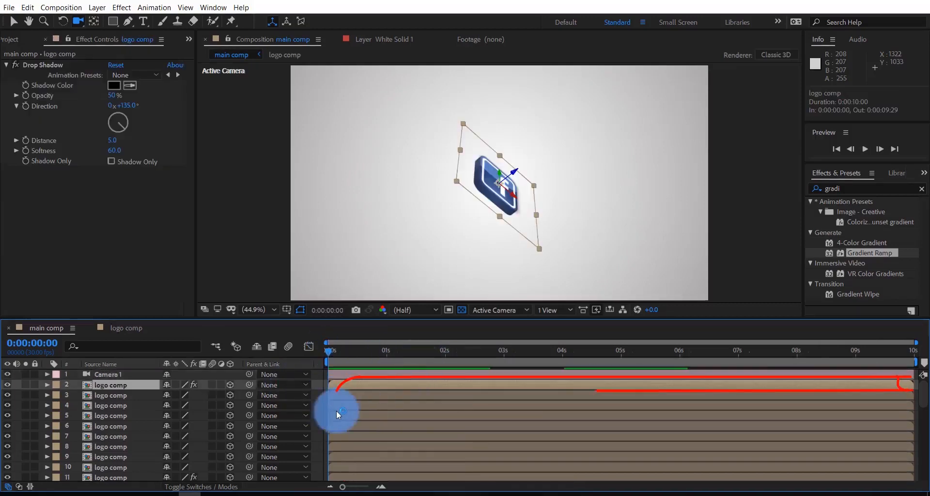
pyautogui.click(869, 190)
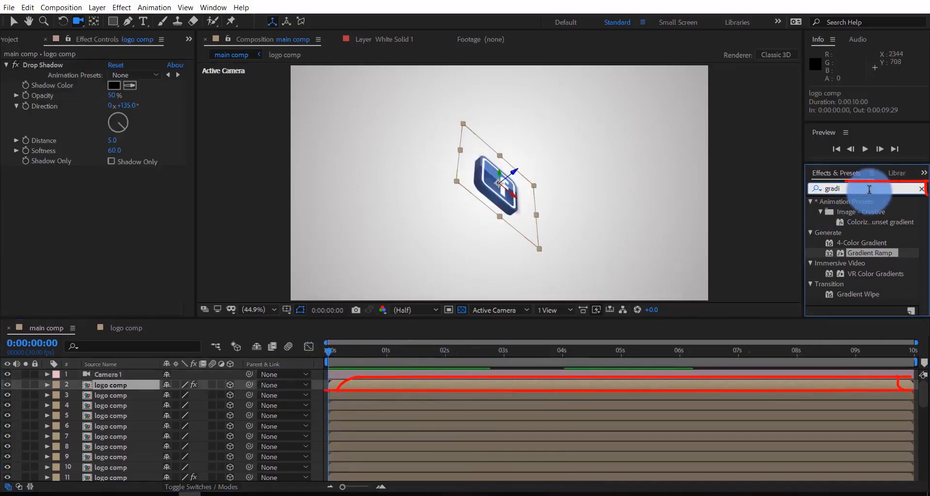
pyautogui.press('BackSpace')
pyautogui.press('BackSpace')
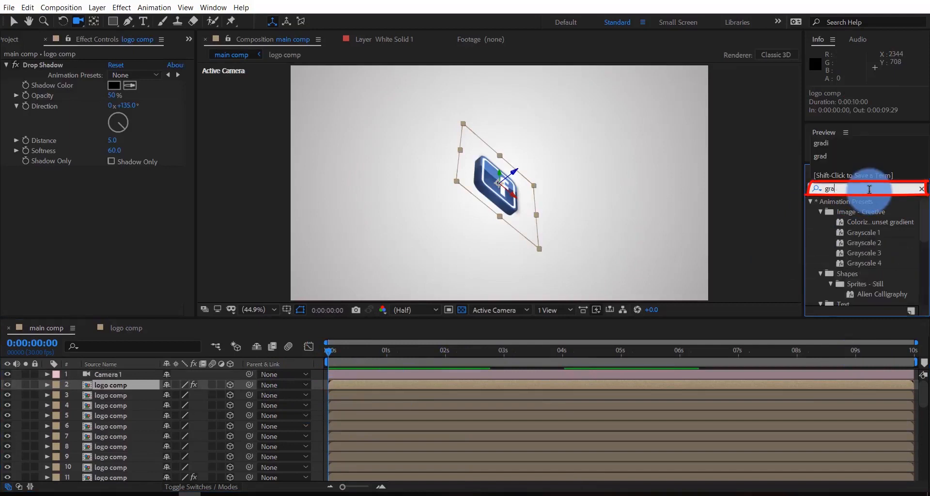
pyautogui.press('BackSpace')
pyautogui.press('BackSpace')
pyautogui.press('BackSpace')
pyautogui.write('cc')
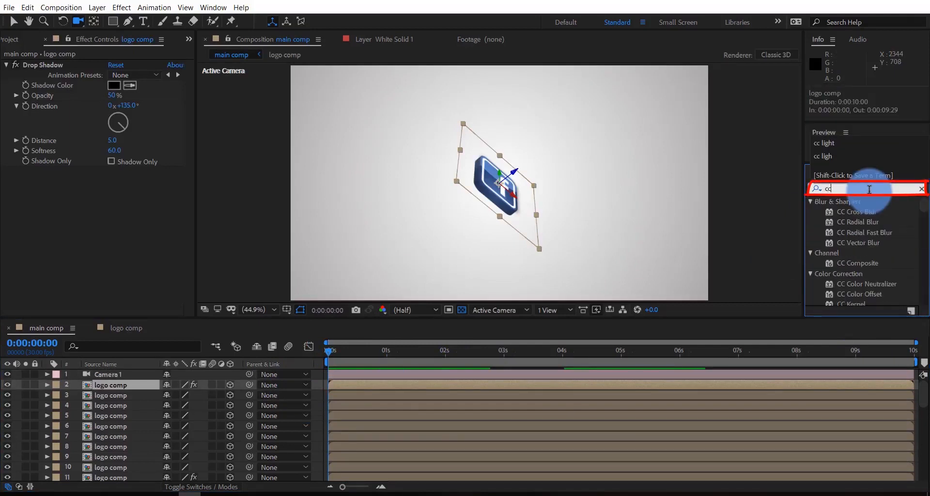
pyautogui.write(' light')
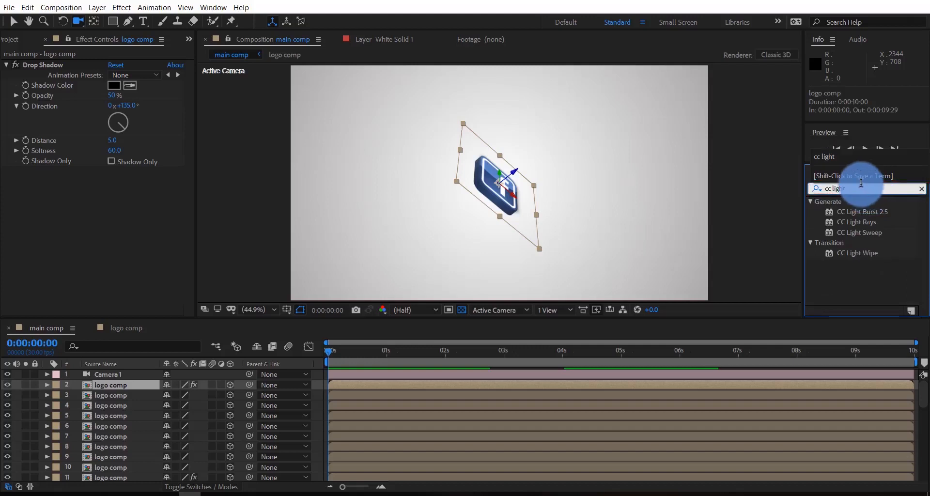
pyautogui.click(867, 233)
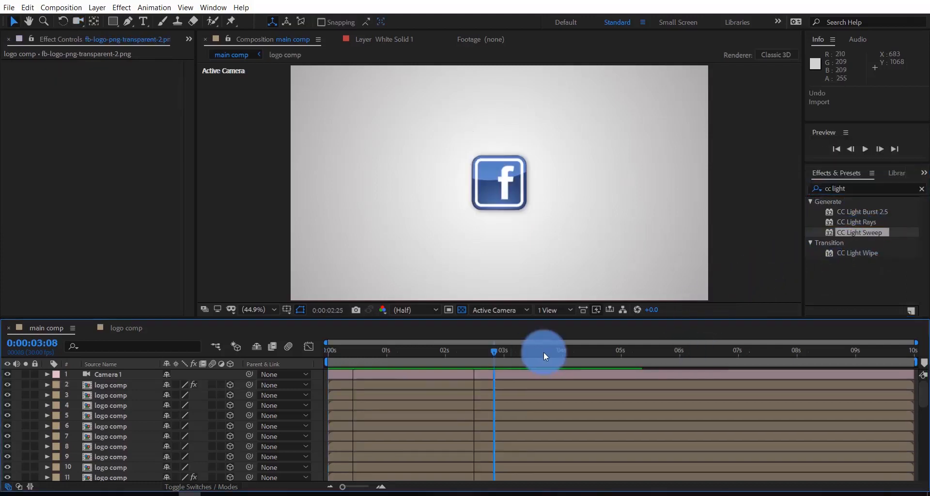
# - Return main comp to 0:00:00:00 and preview the camera animation from the start
pyautogui.click(548, 350)
pyautogui.moveTo(417, 351); pyautogui.dragTo(309, 343)
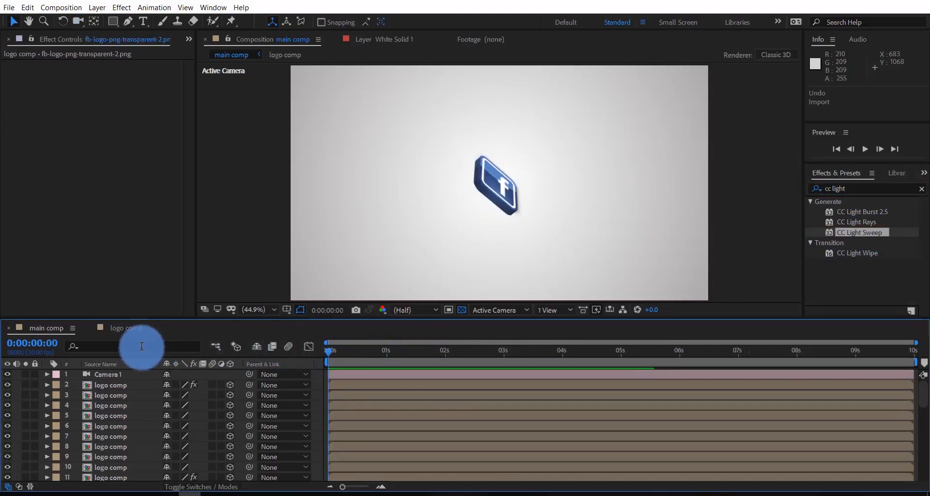
pyautogui.press('space')
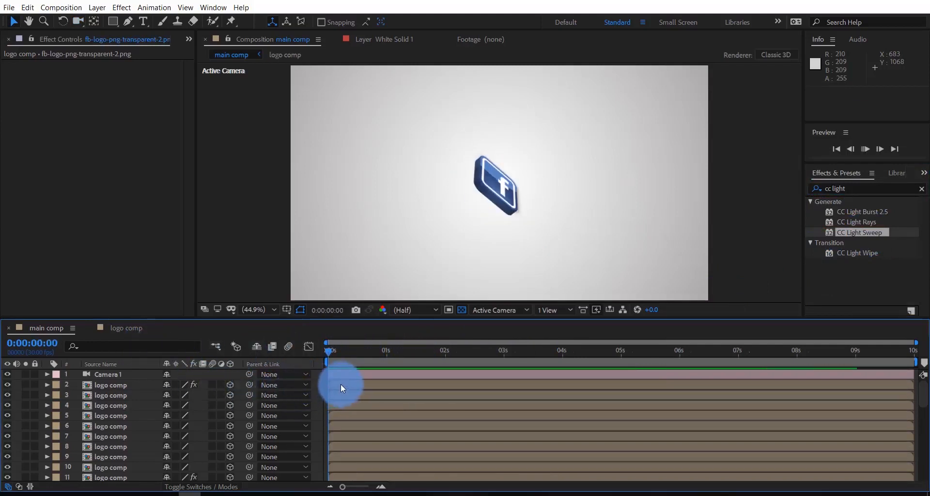